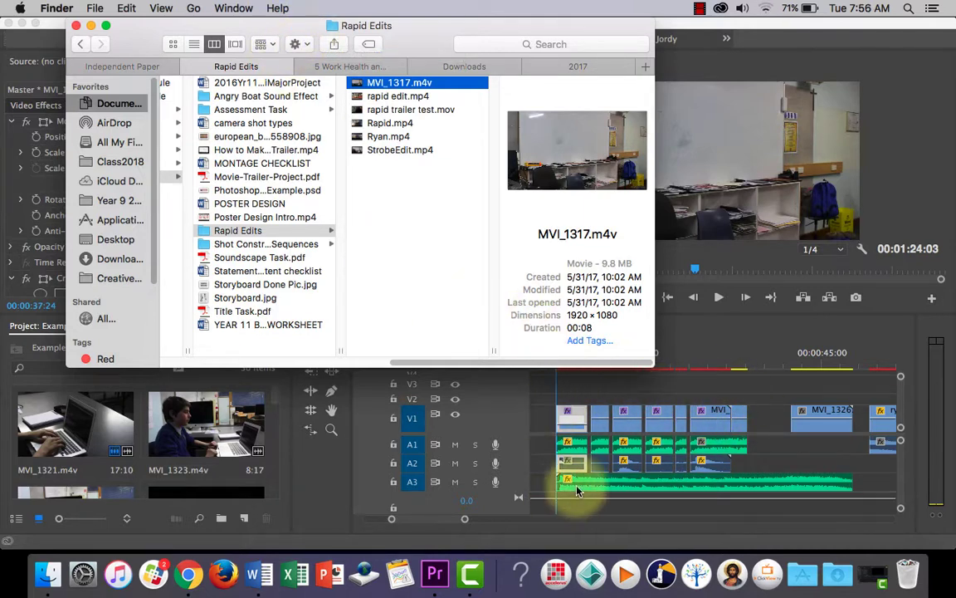
# Play the raw clip MVI_1317.m4v from the Rapid Edits folder in QuickTime Player, and close it.
pyautogui.click(91, 26)
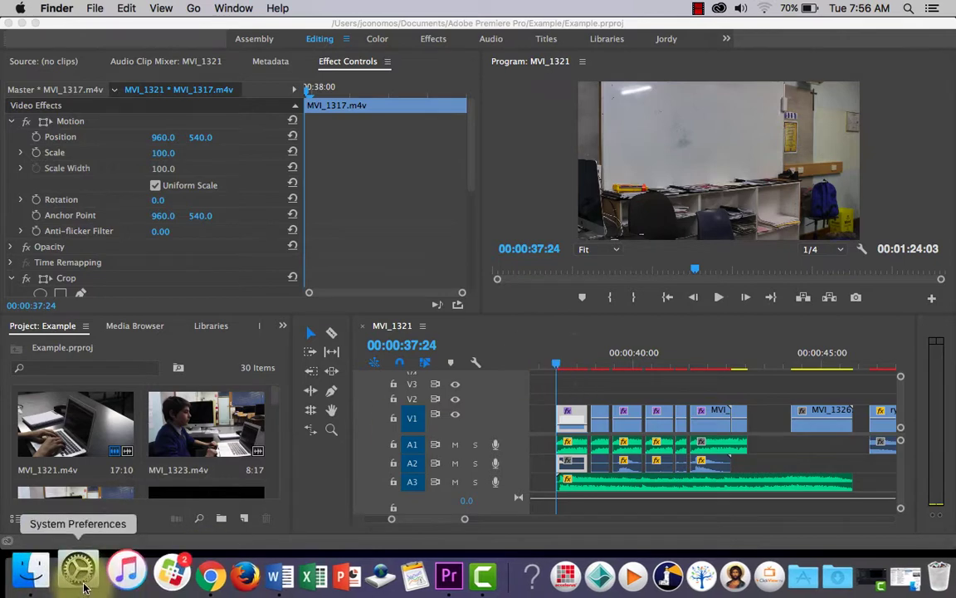
pyautogui.click(46, 585)
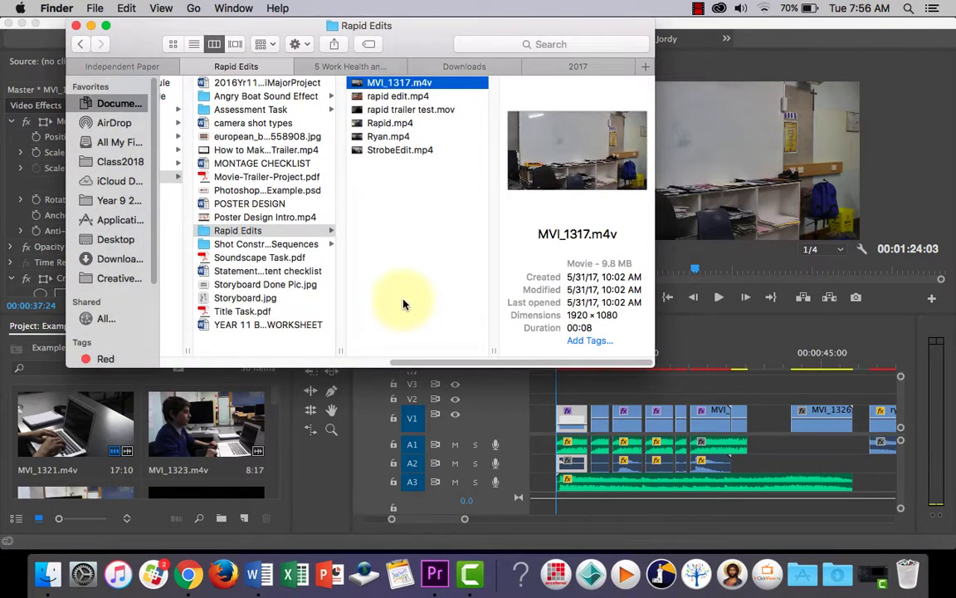
pyautogui.doubleClick(416, 84)
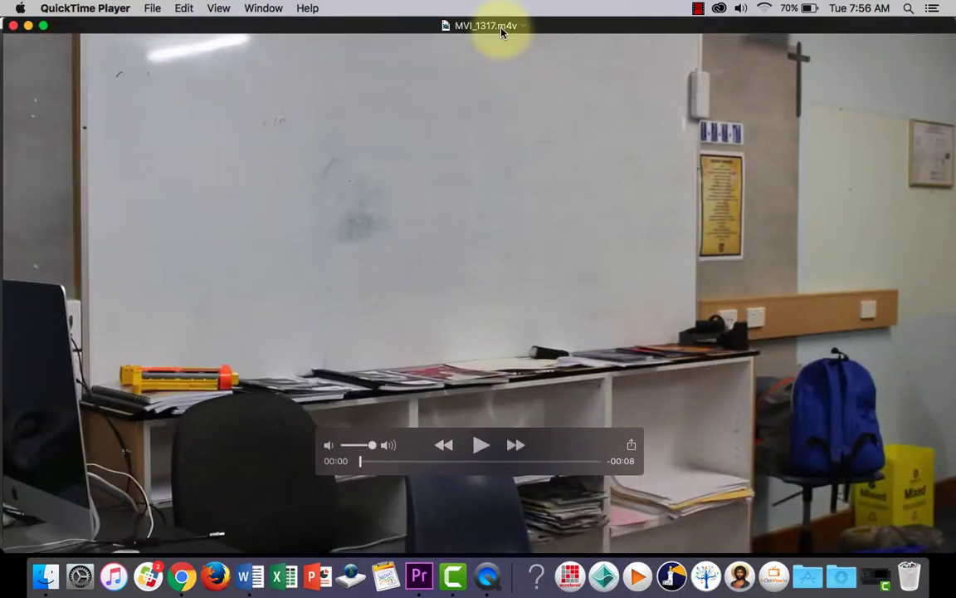
pyautogui.click(482, 447)
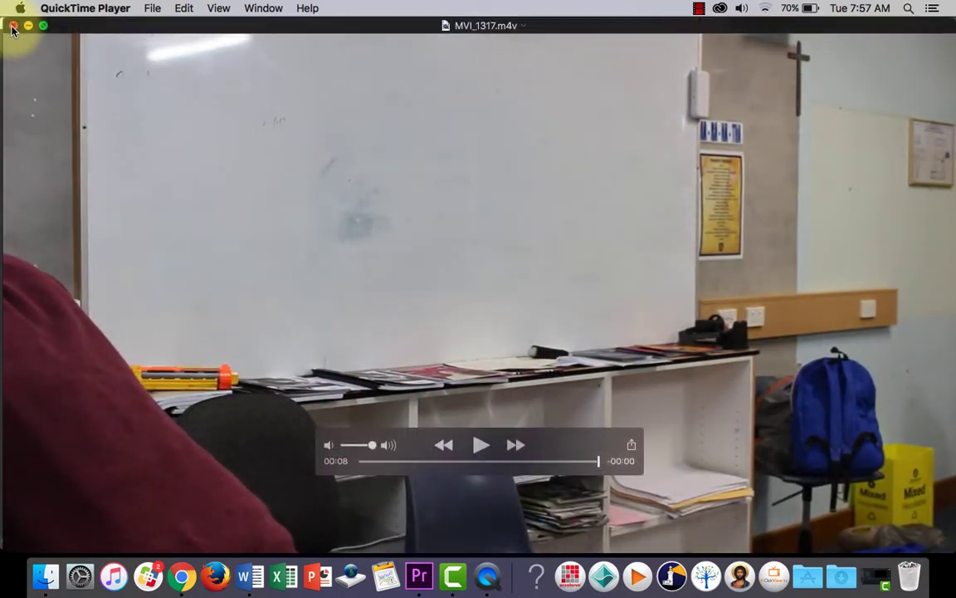
pyautogui.click(12, 26)
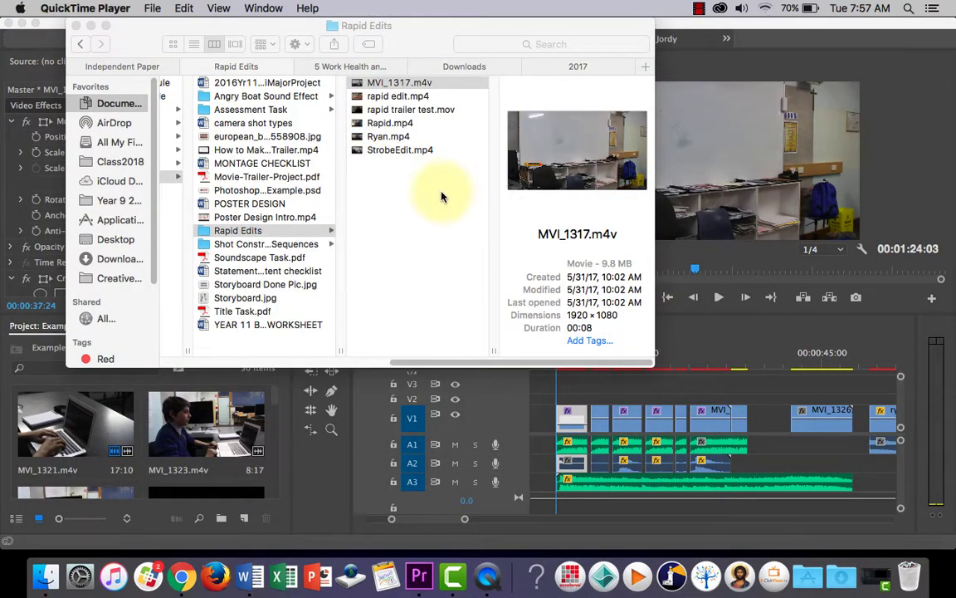
# Open StrobeEdit.mp4 from the Rapid Edits folder and play it.
pyautogui.click(413, 153)
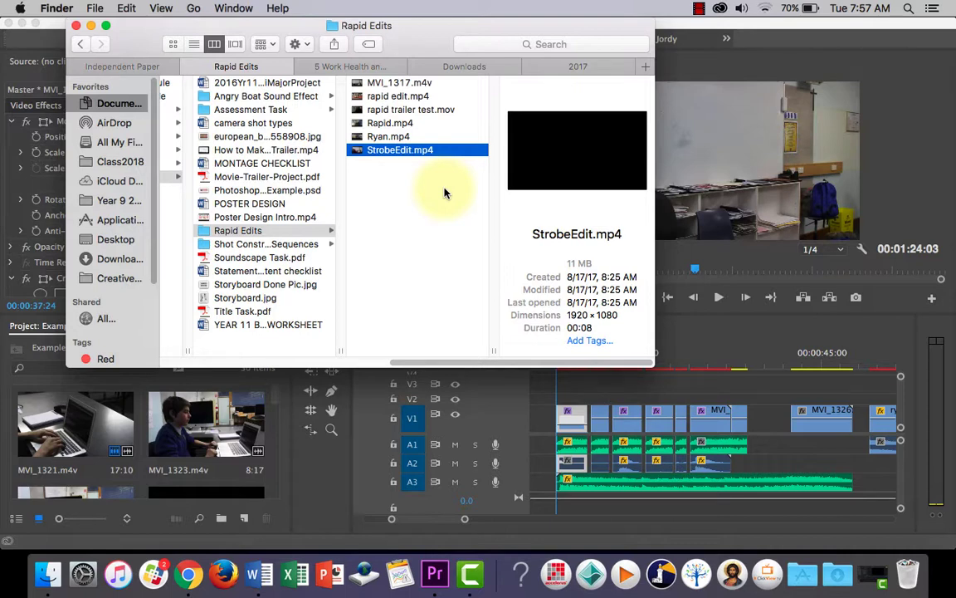
pyautogui.doubleClick(408, 154)
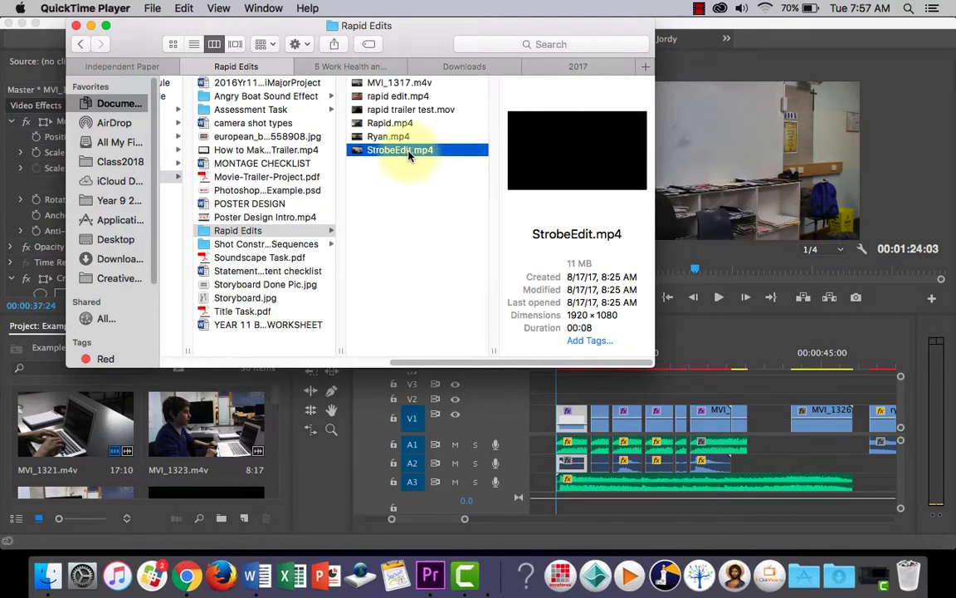
pyautogui.click(482, 446)
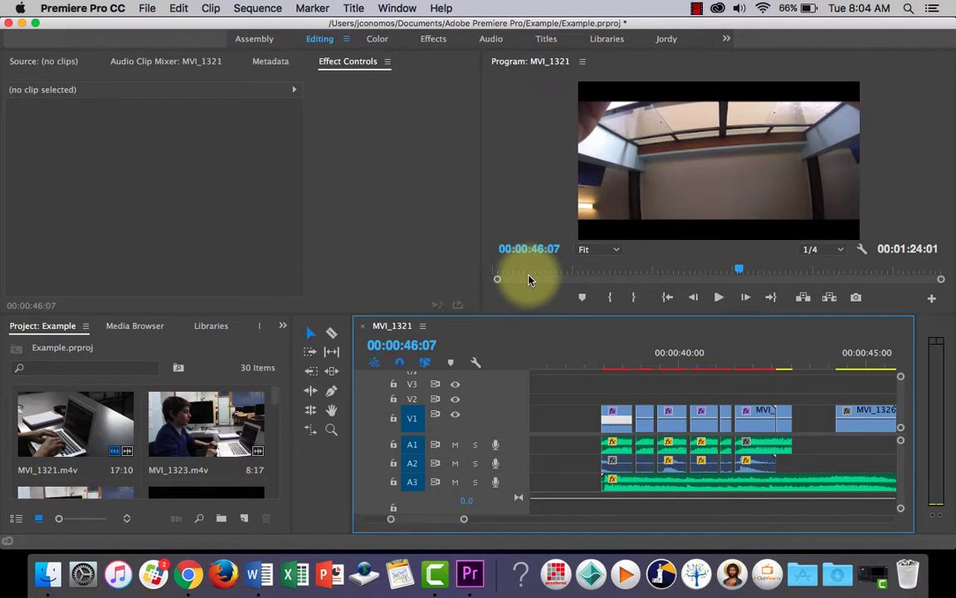
# Place the playhead at 00:00:38:09 inside the first MVI_1317.m4v clip in Premiere Pro's MVI_1321 sequence.
pyautogui.click(597, 366)
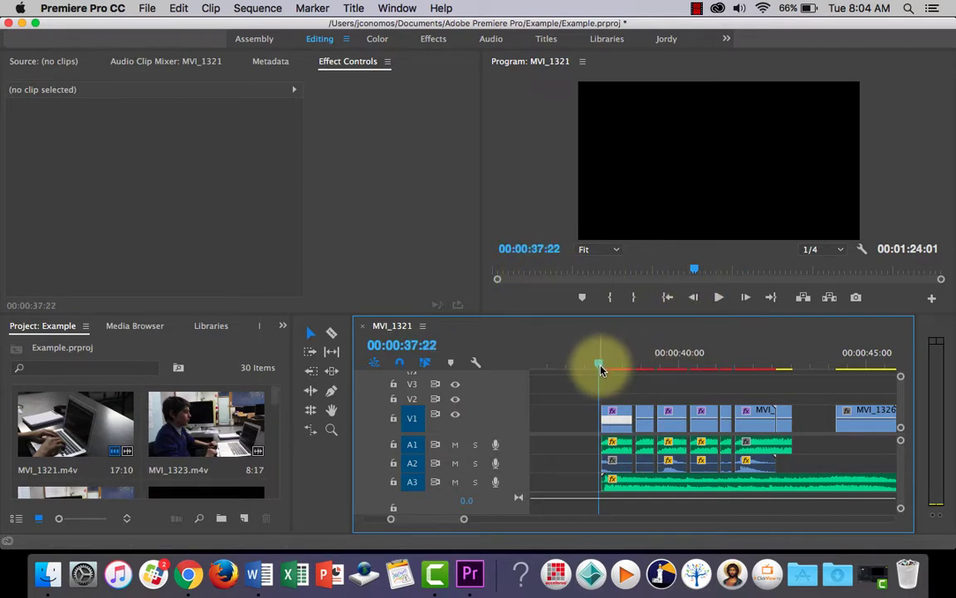
pyautogui.click(616, 363)
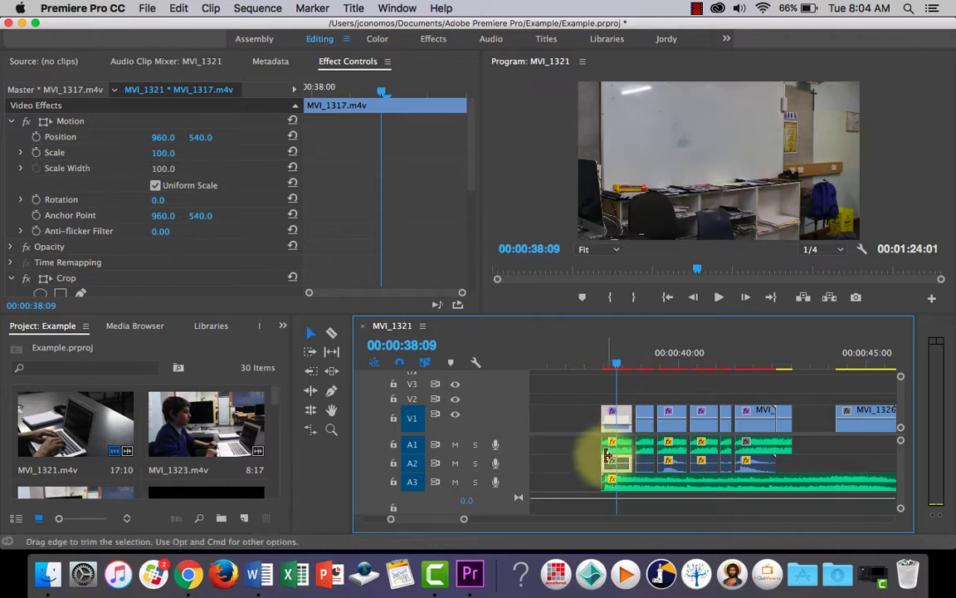
pyautogui.moveTo(443, 518); pyautogui.dragTo(443, 518)
pyautogui.scroll(-2, 442, 521)
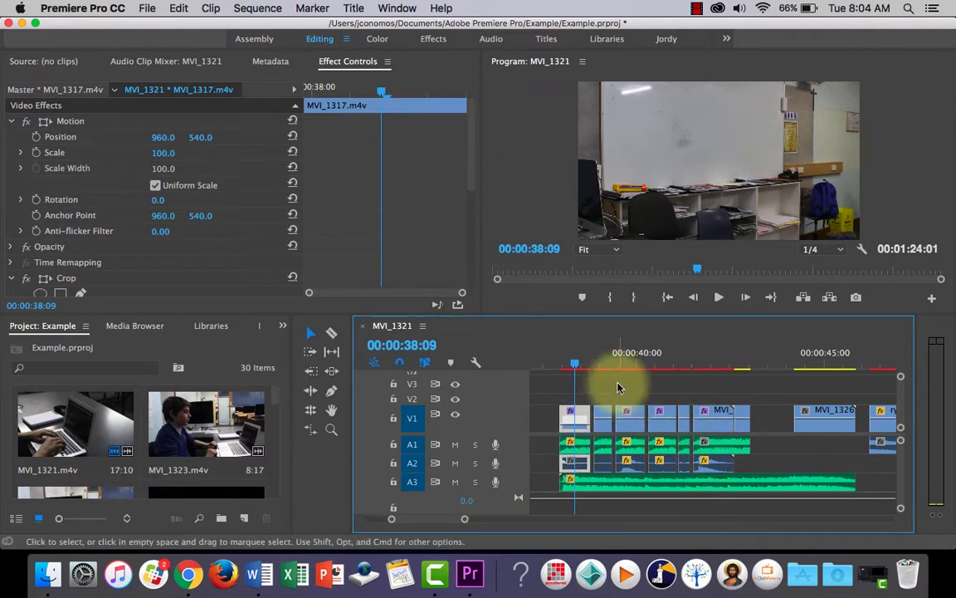
pyautogui.click(607, 386)
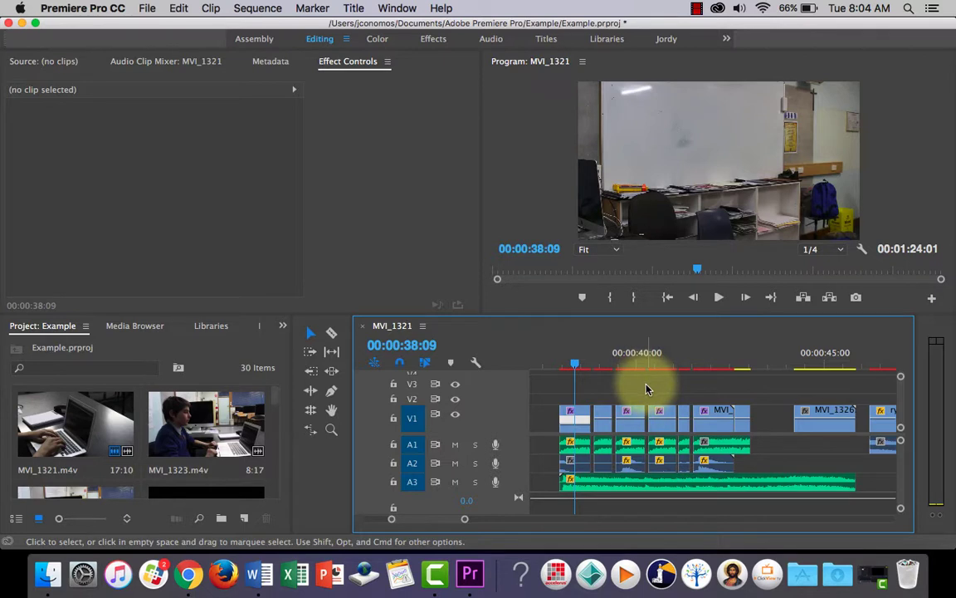
# Using the Selection tool, nudge the second MVI_1317.m4v clip on V1 two frames earlier, up against the first clip.
pyautogui.click(332, 334)
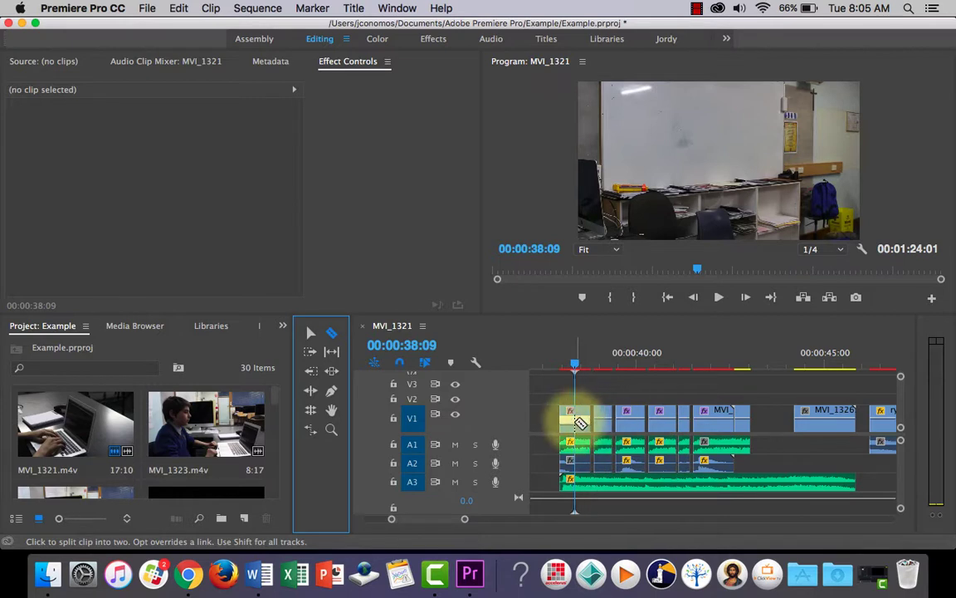
pyautogui.click(310, 333)
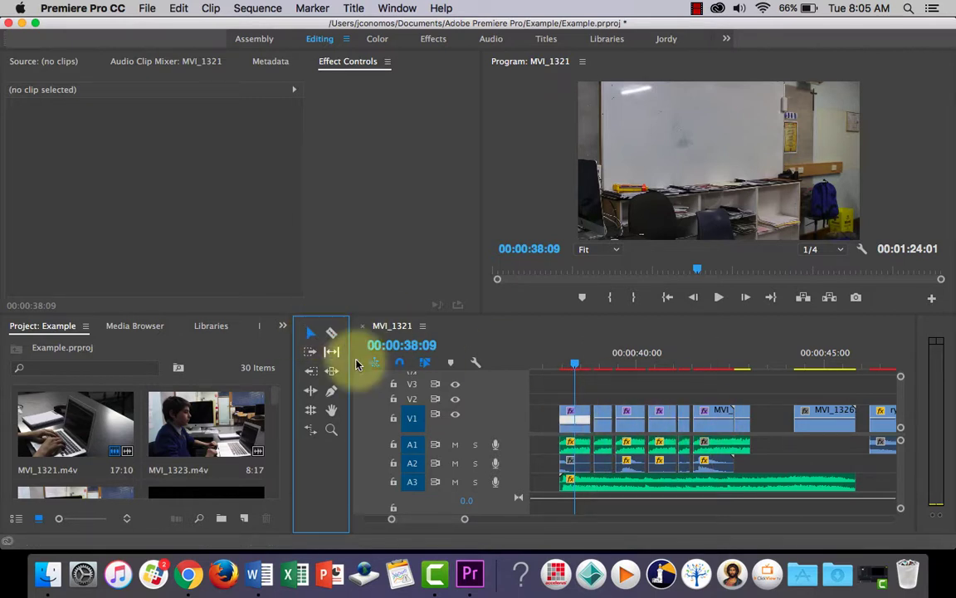
pyautogui.click(605, 420)
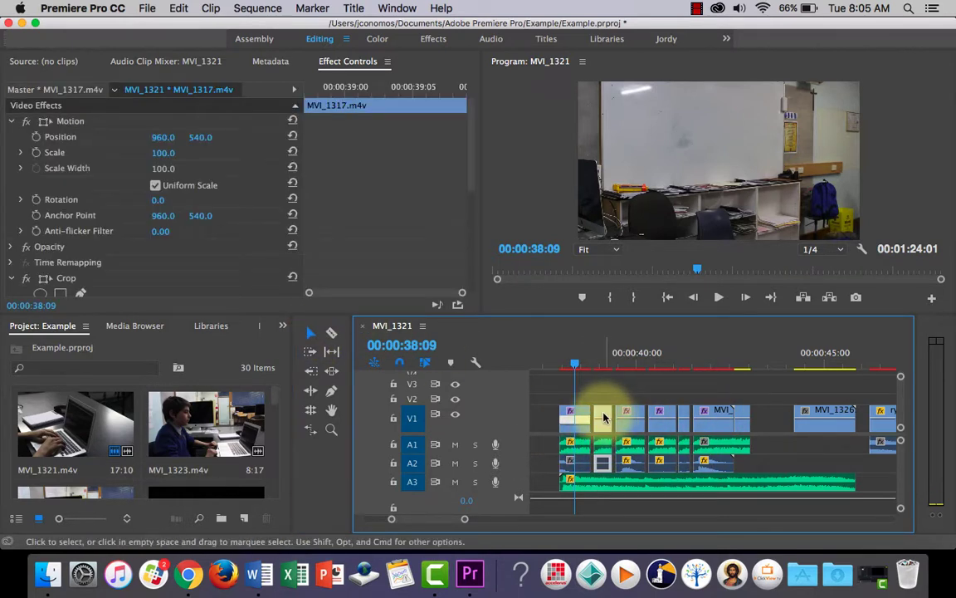
pyautogui.moveTo(605, 418); pyautogui.dragTo(605, 419)
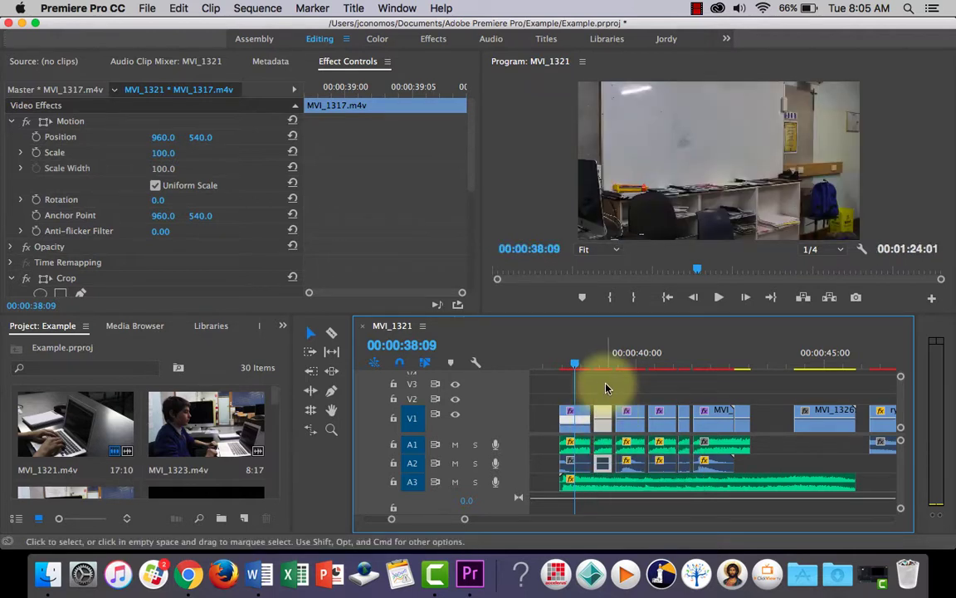
pyautogui.click(605, 385)
pyautogui.click(603, 414)
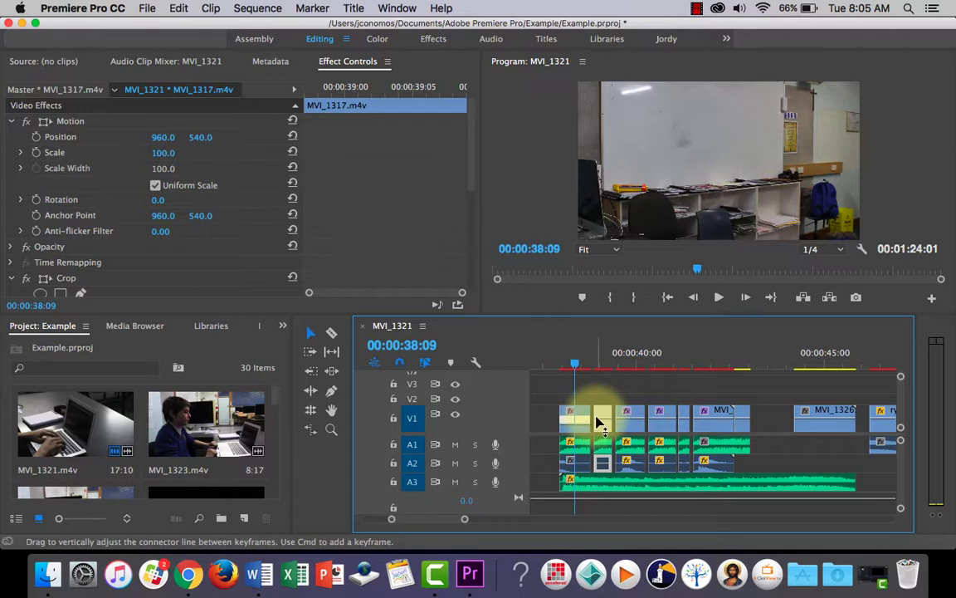
pyautogui.moveTo(575, 365); pyautogui.dragTo(614, 369)
pyautogui.click(604, 418)
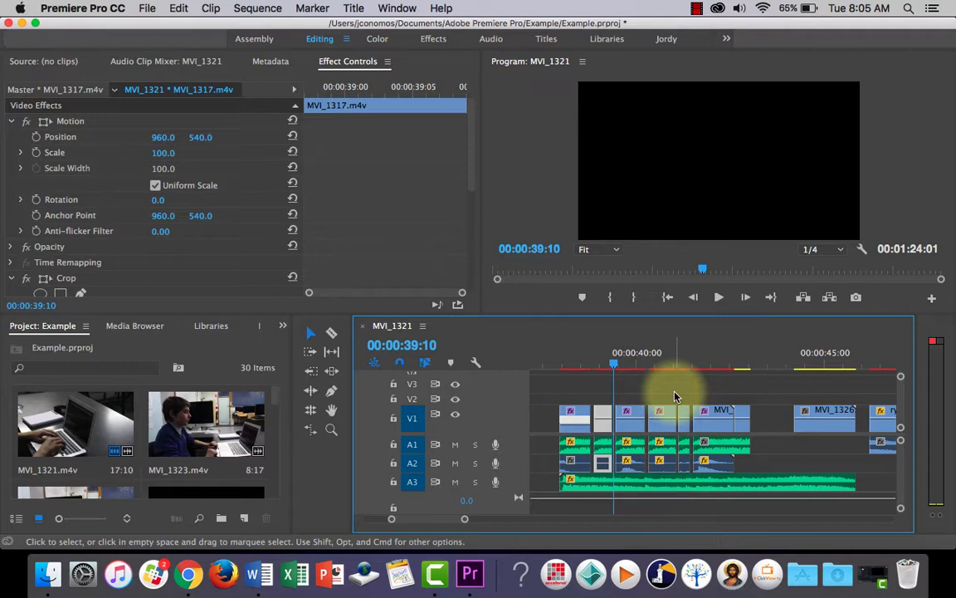
pyautogui.press('super+Left')
pyautogui.press('super+Left')
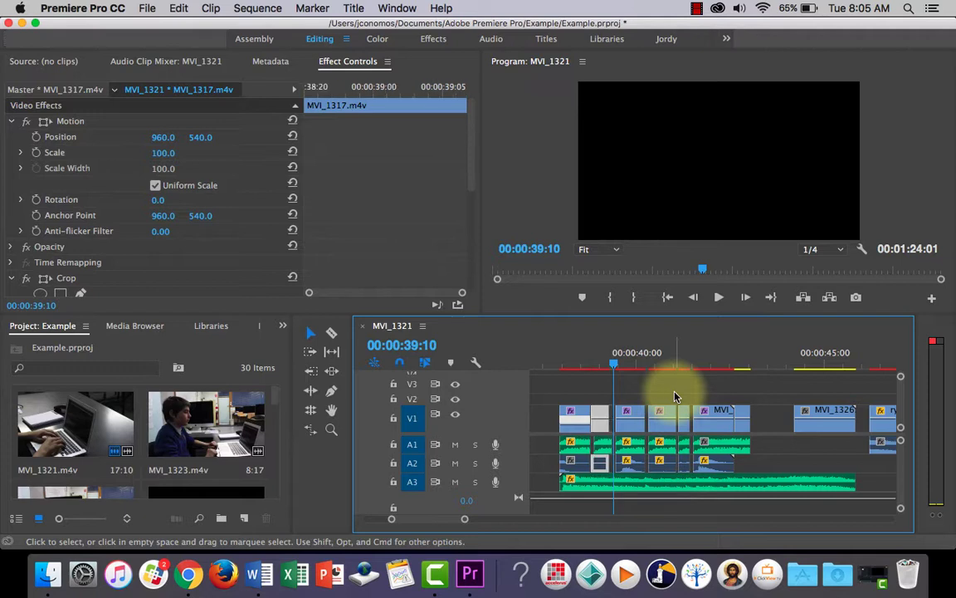
# Nudge the second V1 clip one frame later and play the sequence across the gaps on both sides of it.
pyautogui.moveTo(613, 363); pyautogui.dragTo(590, 365)
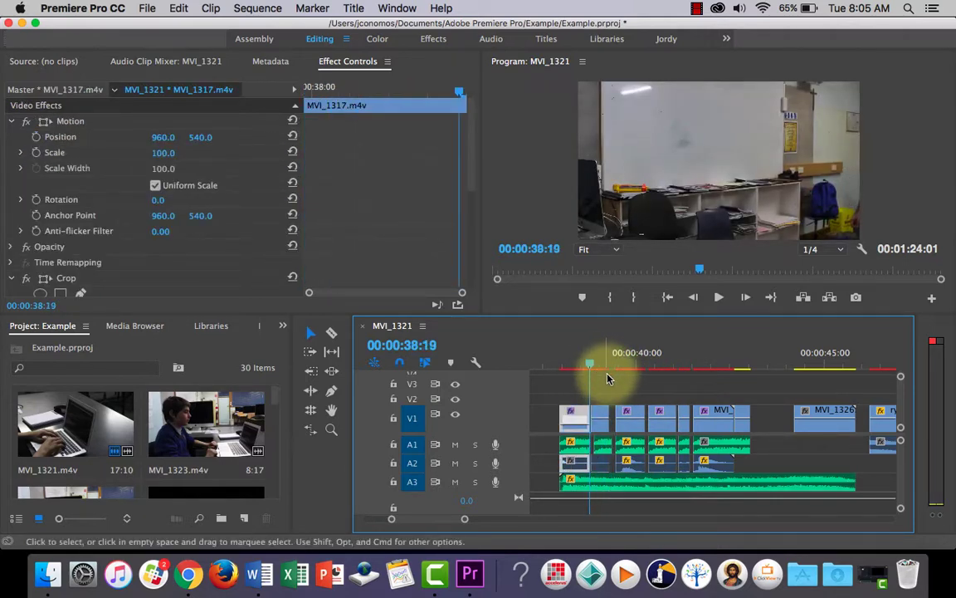
pyautogui.click(599, 419)
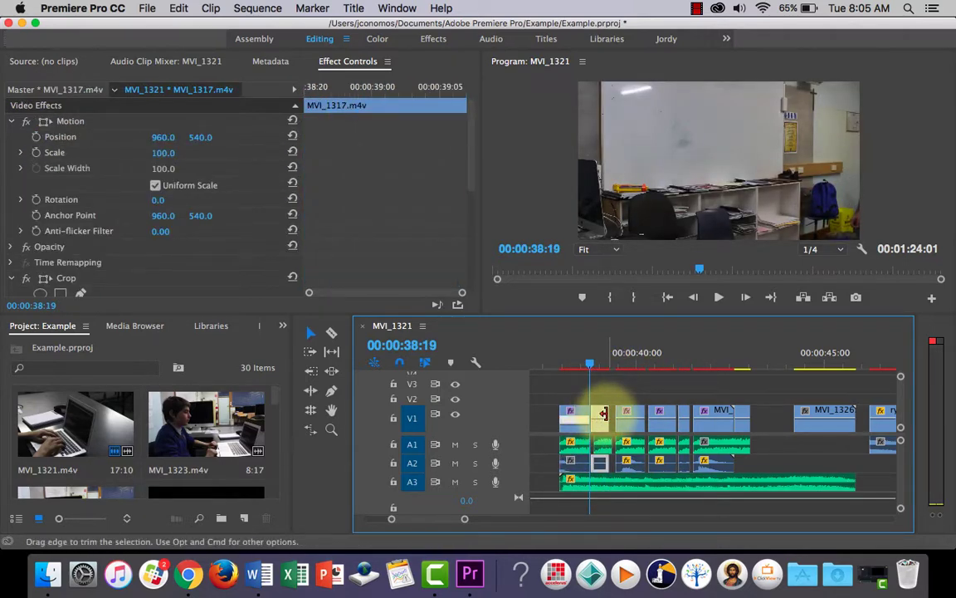
pyautogui.click(718, 298)
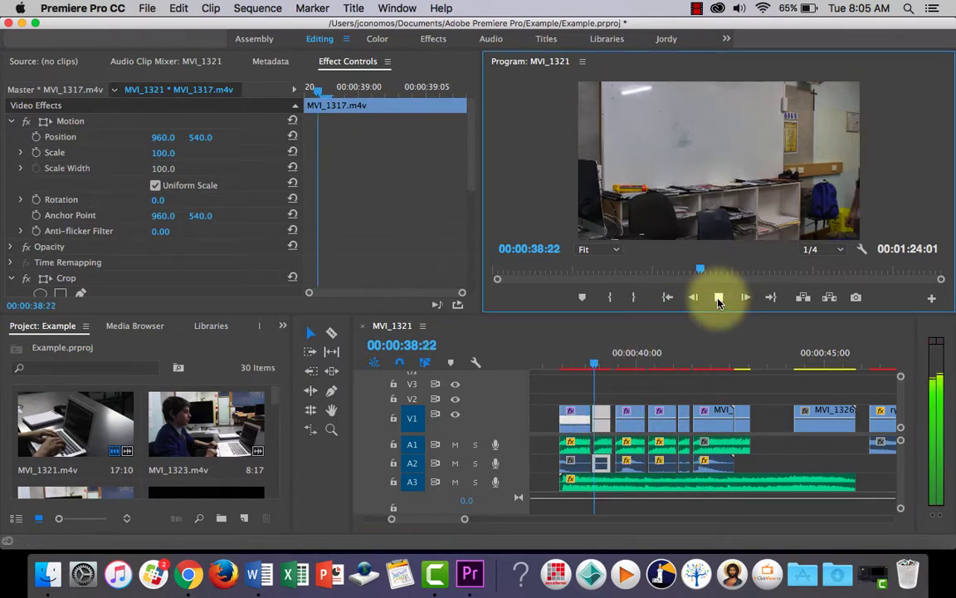
pyautogui.click(719, 299)
pyautogui.click(608, 365)
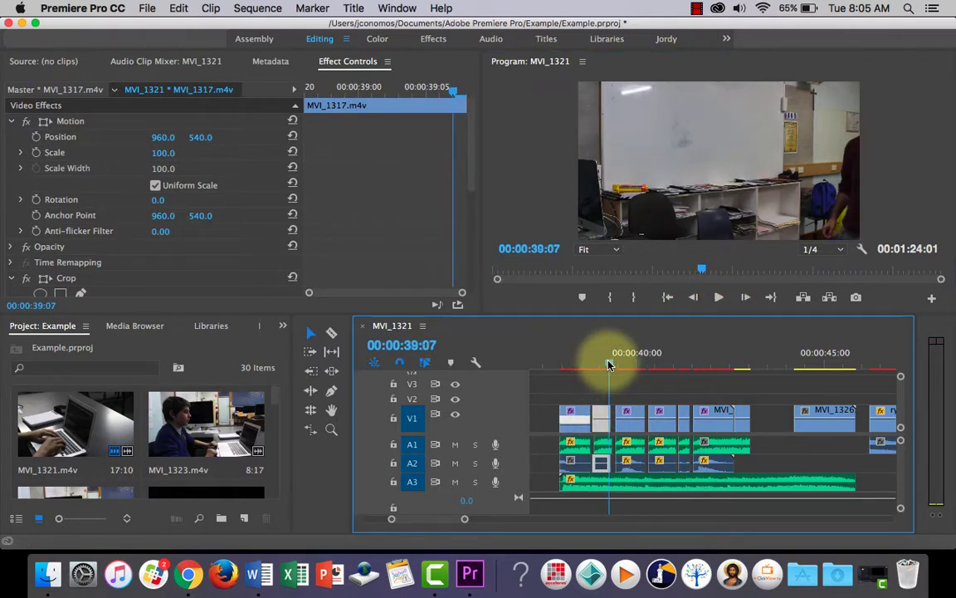
pyautogui.click(719, 297)
pyautogui.click(719, 297)
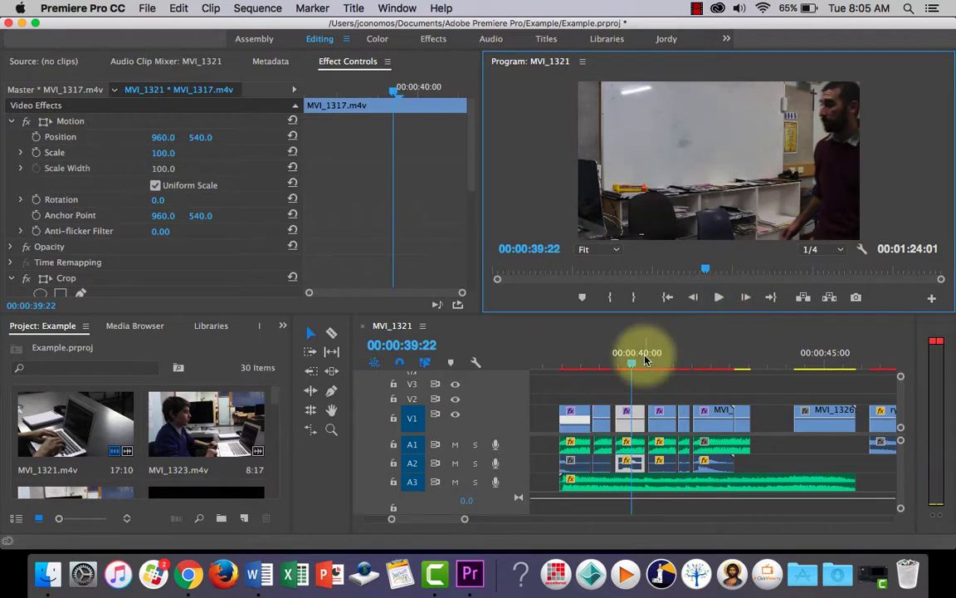
pyautogui.click(609, 385)
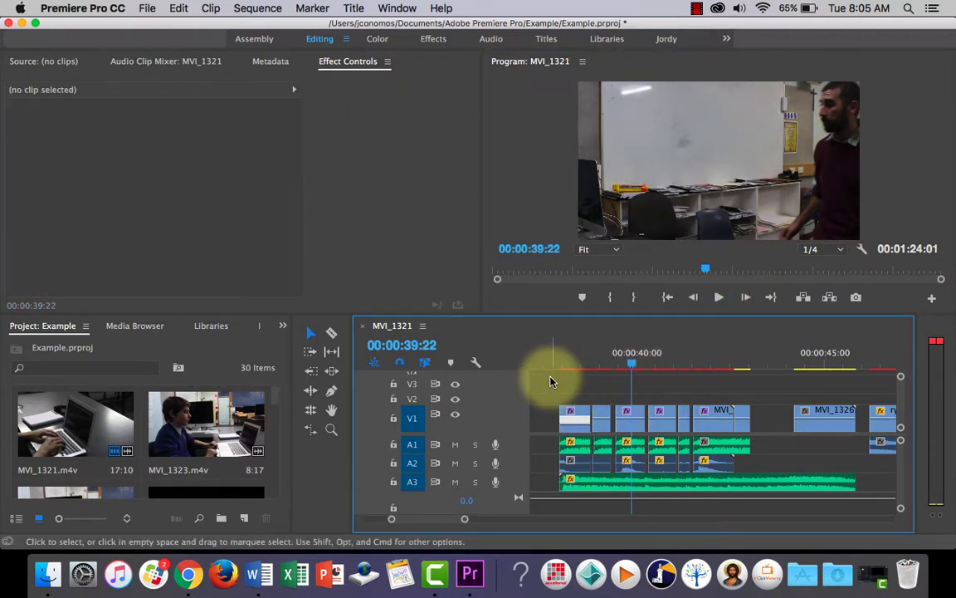
# Mute audio tracks A2 and A3 and play the strobe sequence from 00:00:37:19 to hear the A1 clips alone.
pyautogui.click(576, 468)
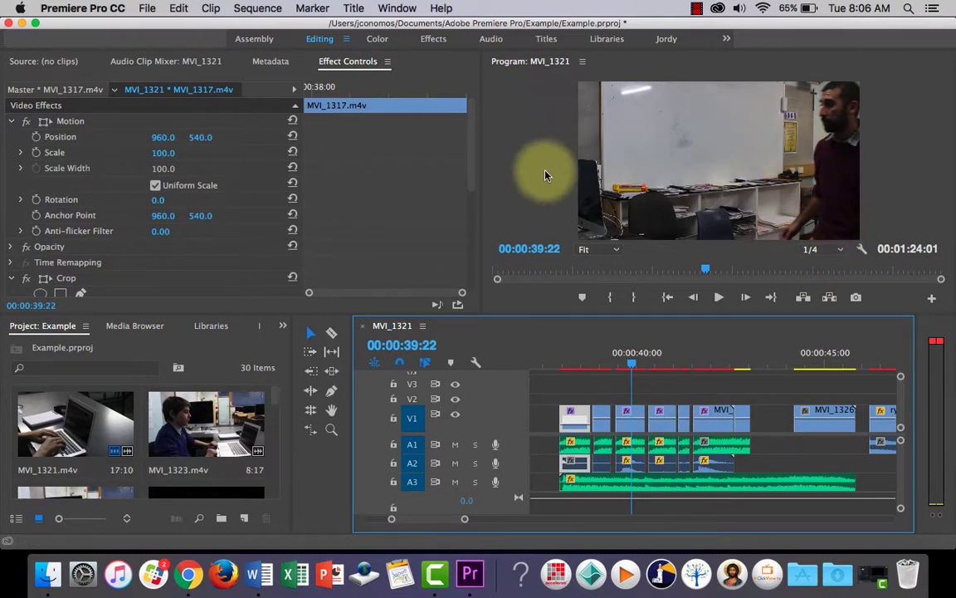
pyautogui.moveTo(634, 363); pyautogui.dragTo(552, 368)
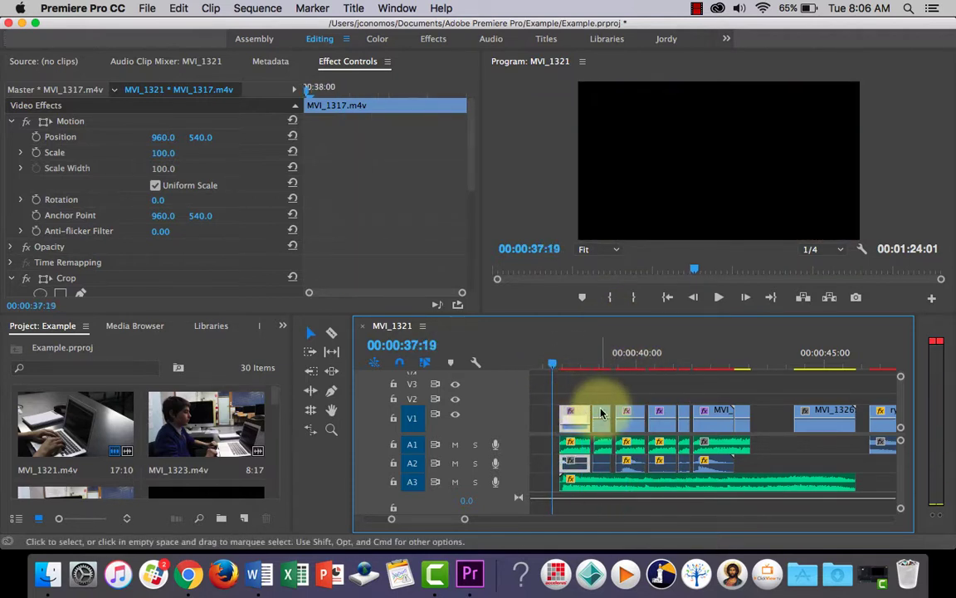
pyautogui.click(577, 447)
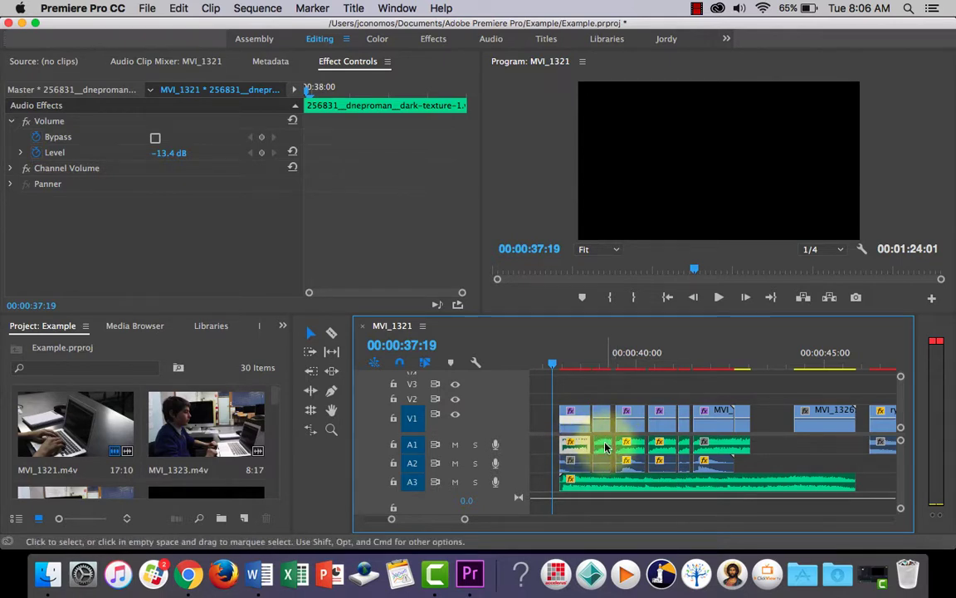
pyautogui.click(603, 448)
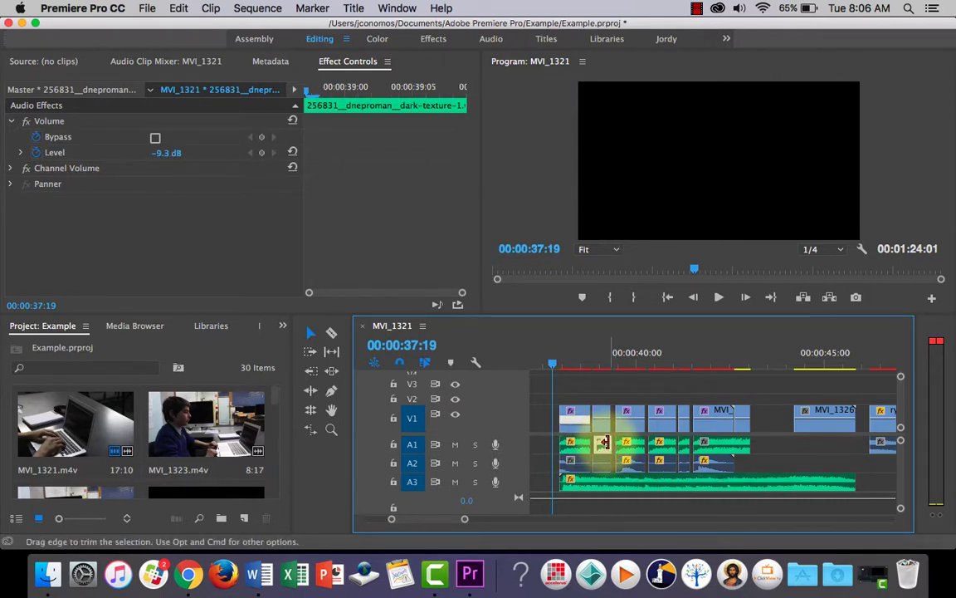
pyautogui.click(454, 481)
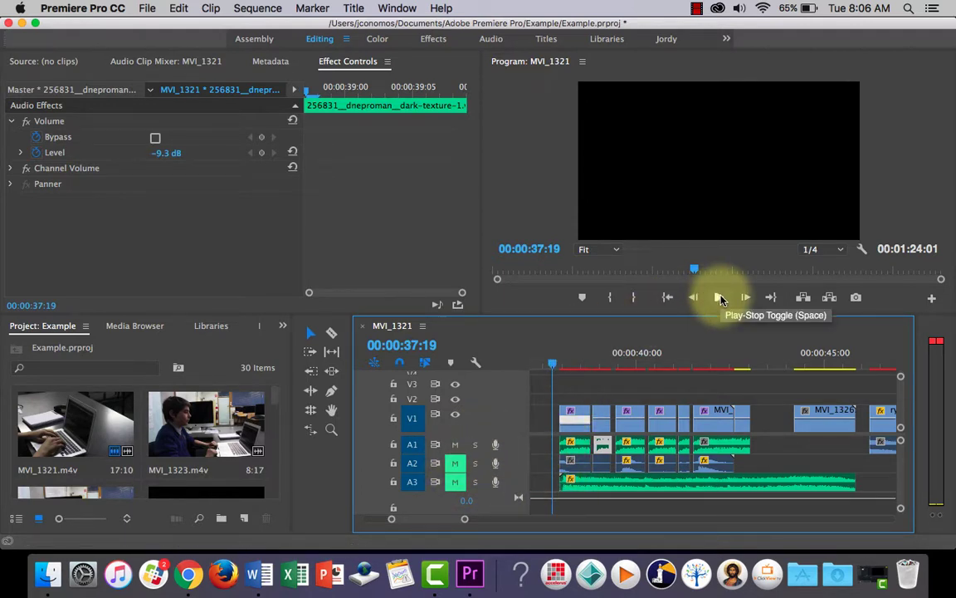
pyautogui.click(719, 297)
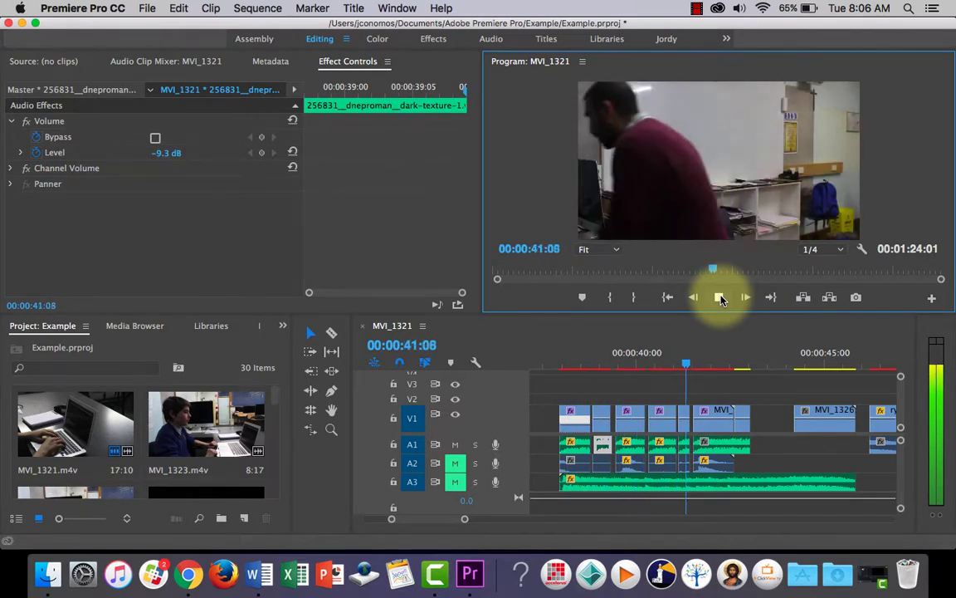
pyautogui.click(719, 297)
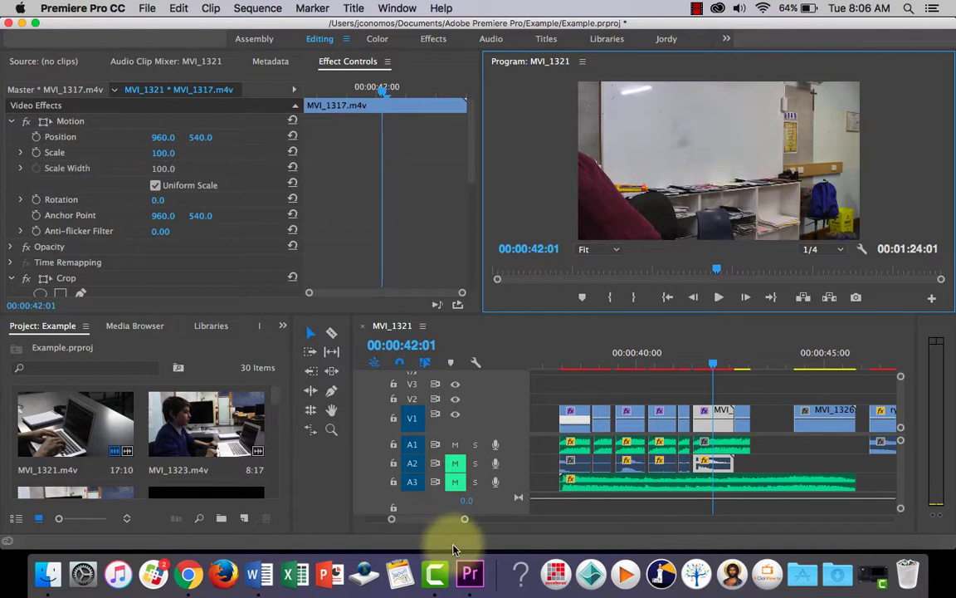
# Switch to Chrome and look through the Freesound search results for "scrape".
pyautogui.click(191, 576)
pyautogui.click(151, 34)
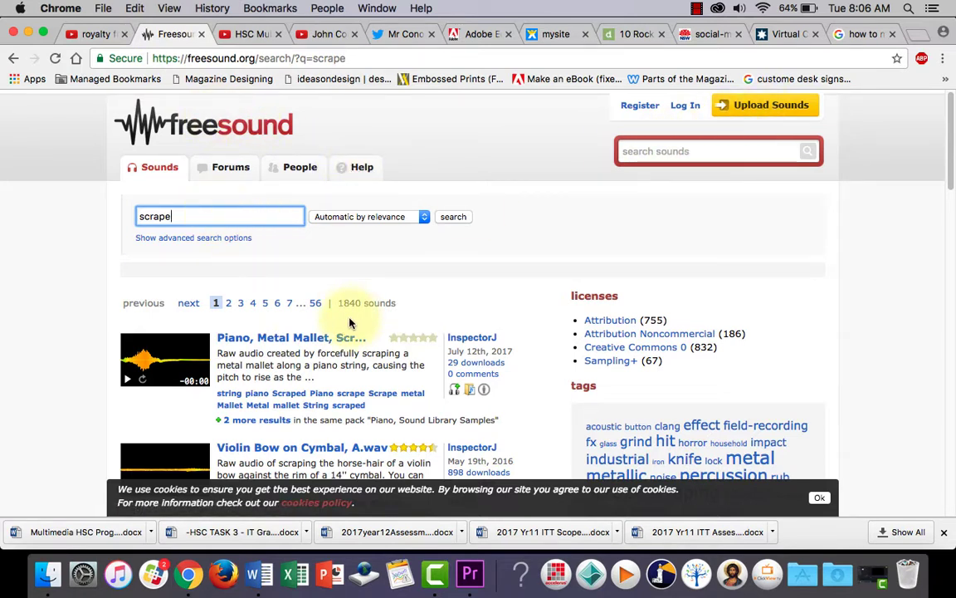
pyautogui.scroll(-10, 349, 321)
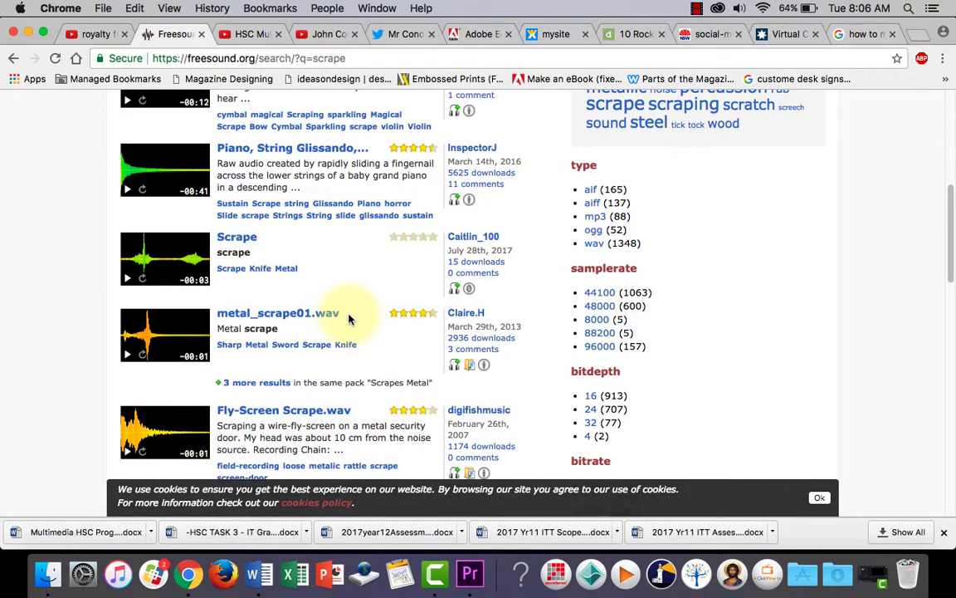
pyautogui.scroll(10, 349, 320)
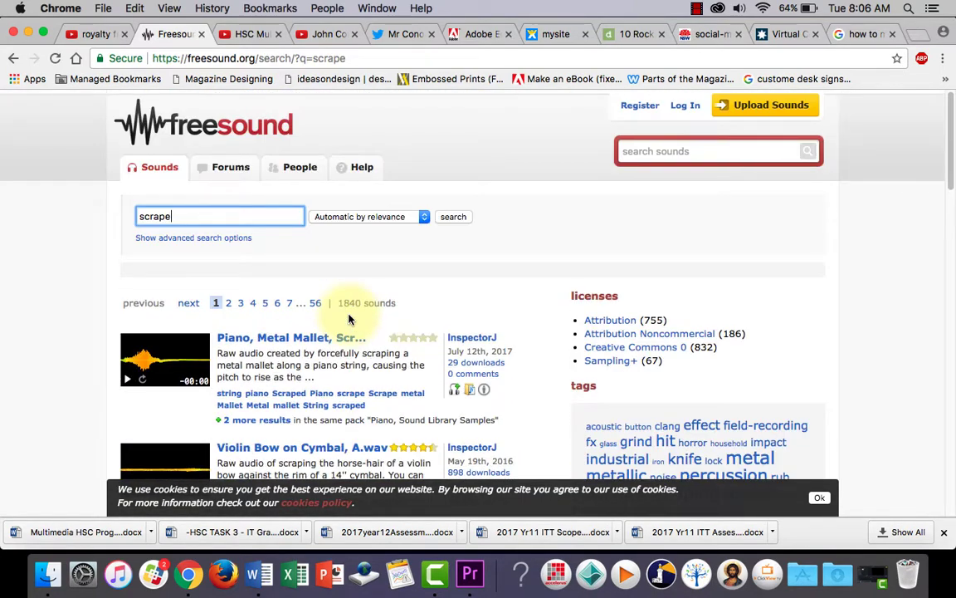
# Switch back to Premiere Pro and move the playhead to 00:00:37:23, at the start of the strobe sequence.
pyautogui.click(470, 573)
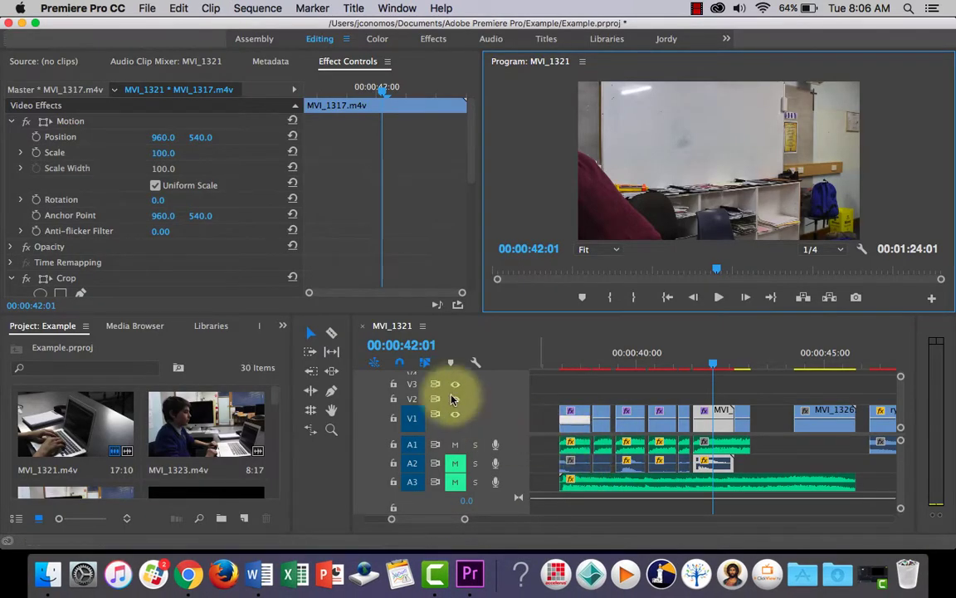
pyautogui.click(603, 416)
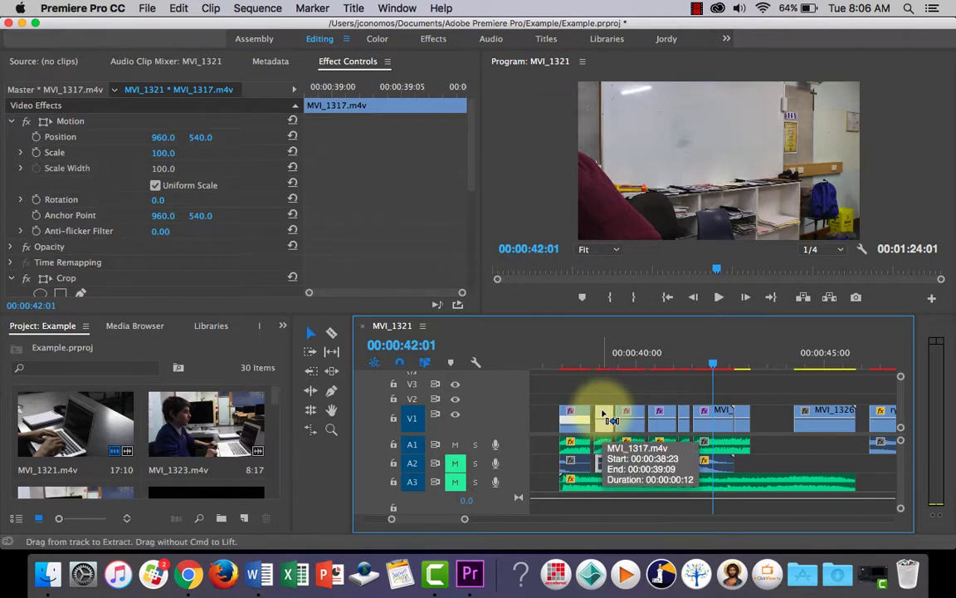
pyautogui.moveTo(591, 362); pyautogui.dragTo(559, 359)
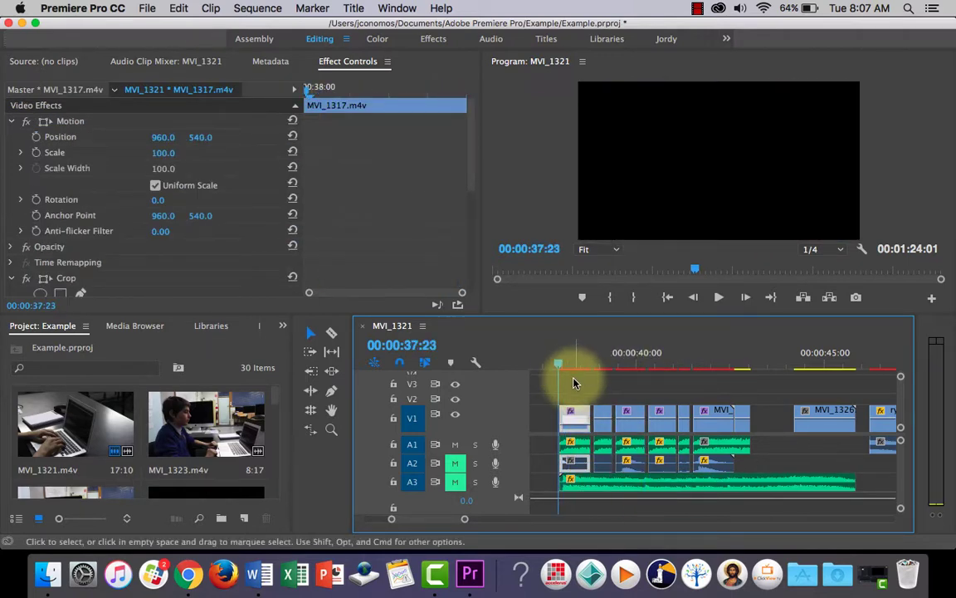
# Expand audio track A1 and lower the first A1 clip's volume line to about -13.4 dB.
pyautogui.doubleClick(519, 450)
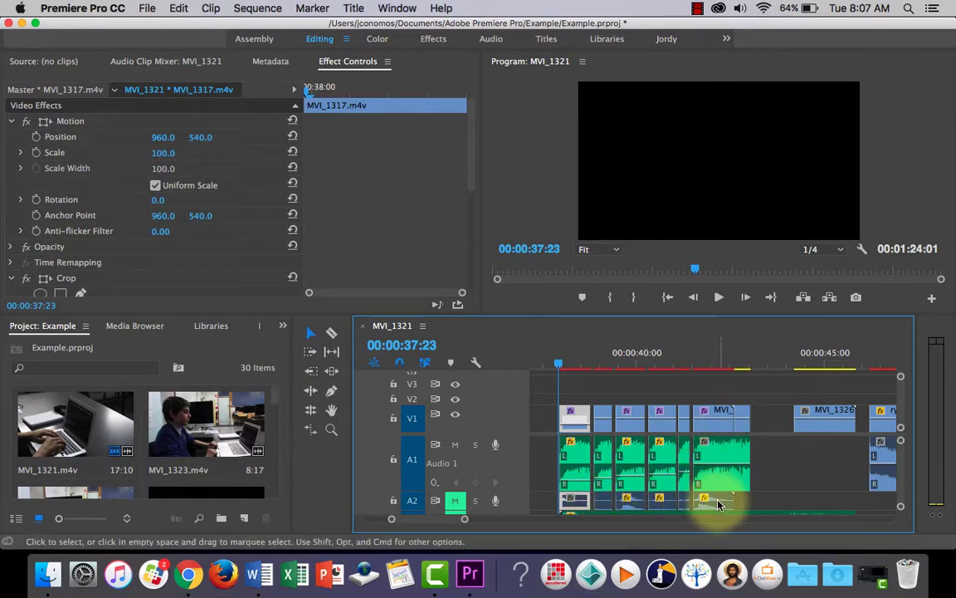
pyautogui.doubleClick(516, 450)
pyautogui.doubleClick(517, 450)
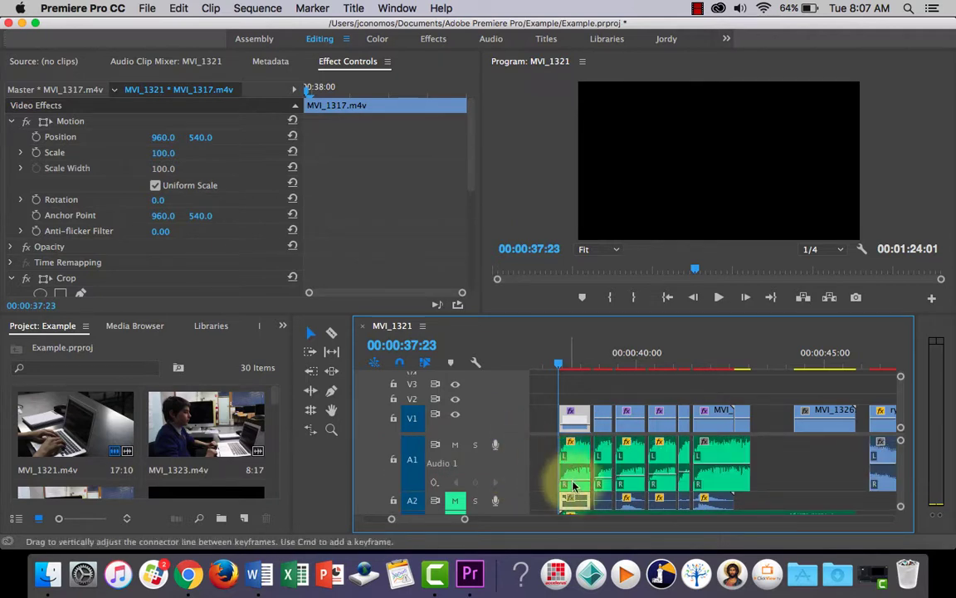
pyautogui.moveTo(581, 486); pyautogui.dragTo(581, 503)
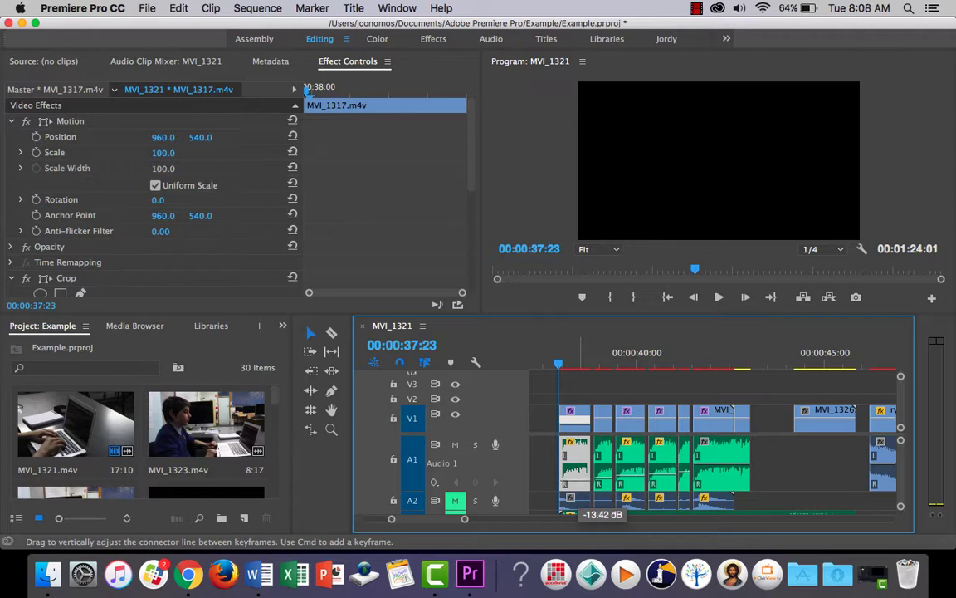
pyautogui.moveTo(580, 488); pyautogui.dragTo(578, 485)
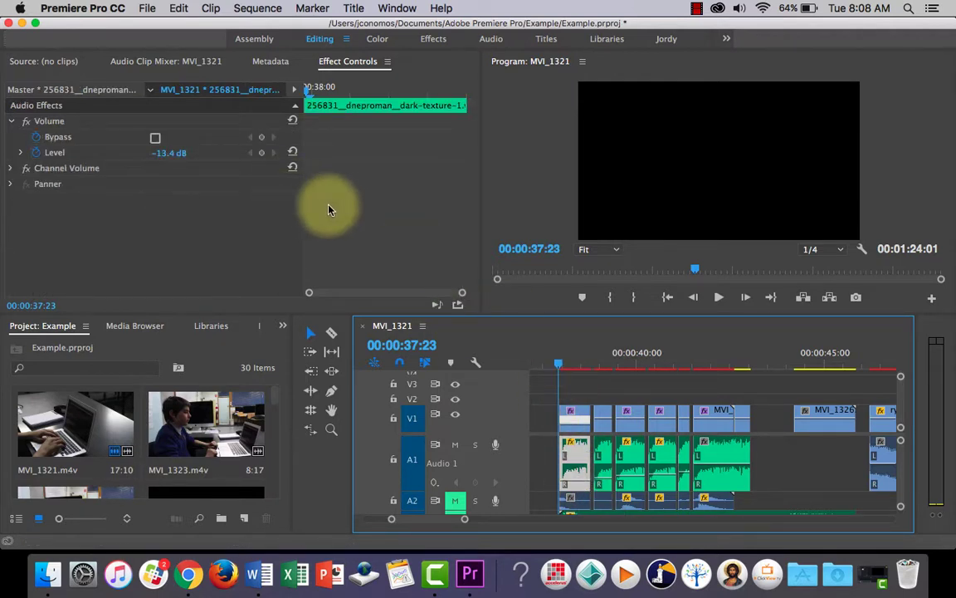
# Select the second A1 clip with the playhead at 00:00:38:24 and expand its Volume Level setting in Effect Controls.
pyautogui.click(605, 453)
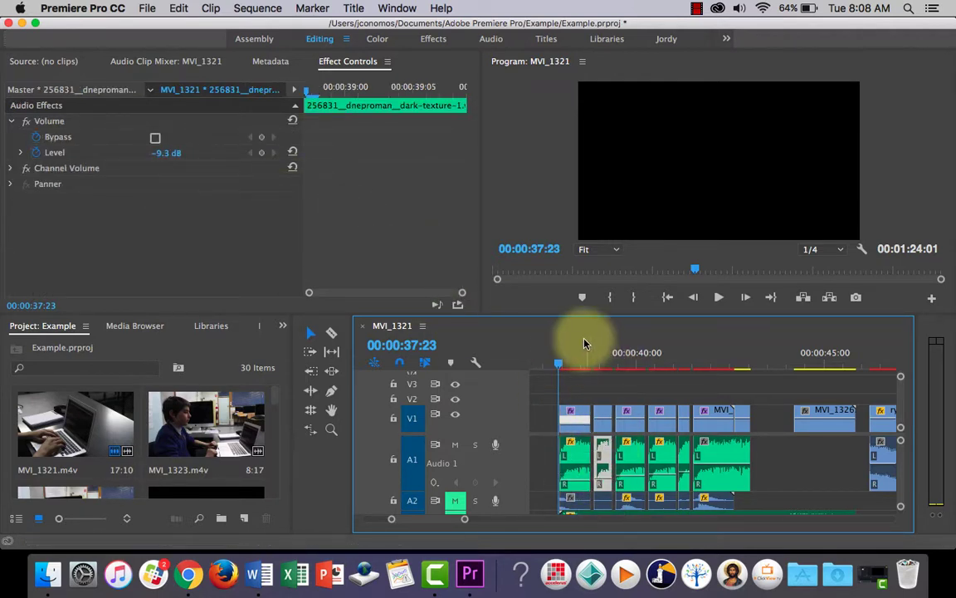
pyautogui.moveTo(560, 364); pyautogui.dragTo(600, 368)
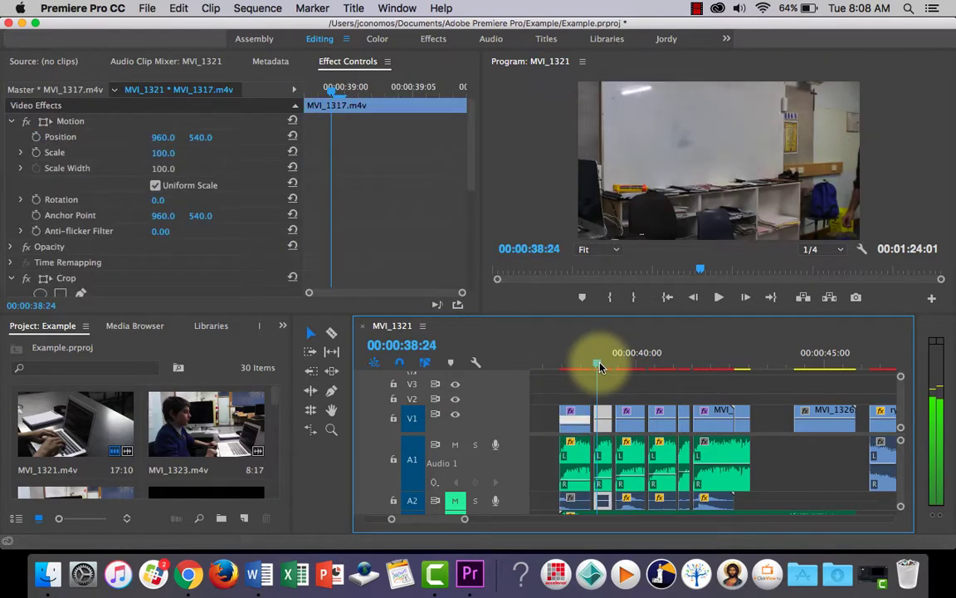
pyautogui.click(603, 465)
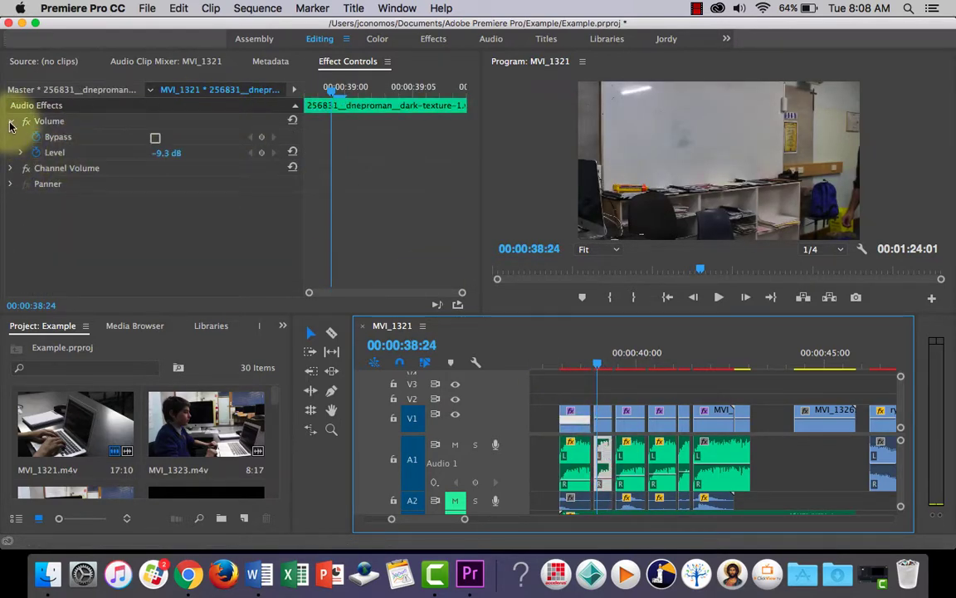
pyautogui.click(345, 67)
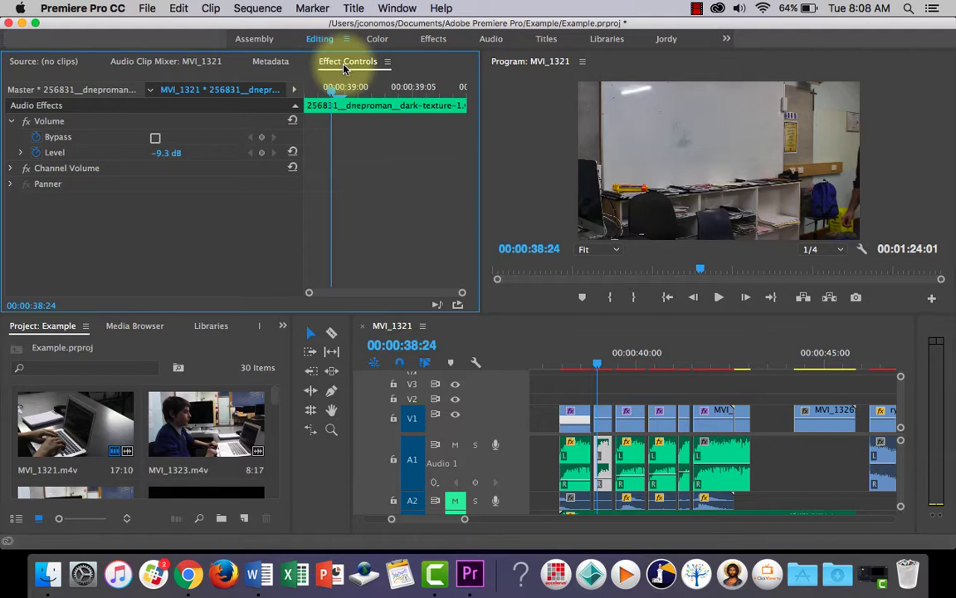
pyautogui.click(14, 122)
pyautogui.click(13, 121)
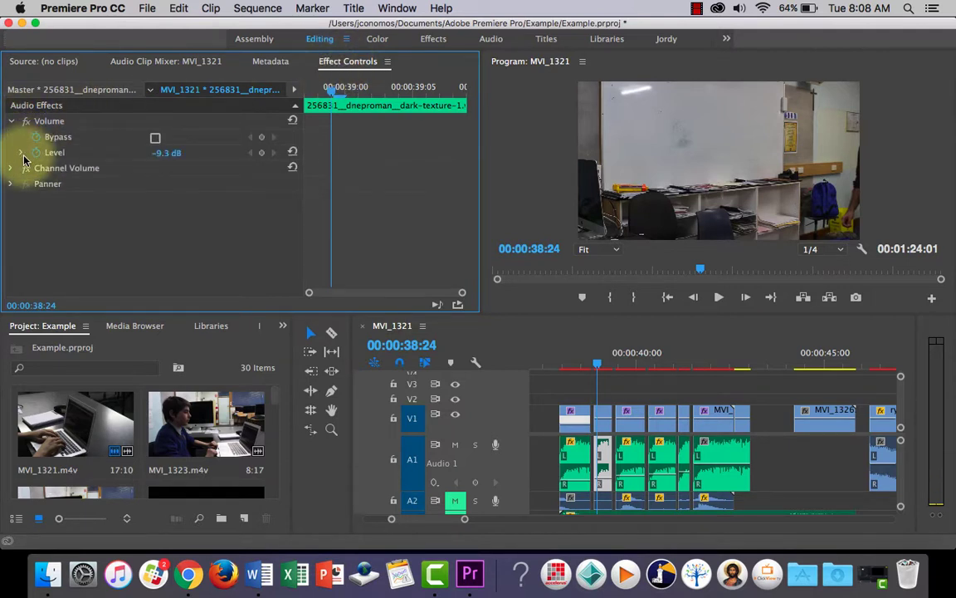
pyautogui.click(21, 154)
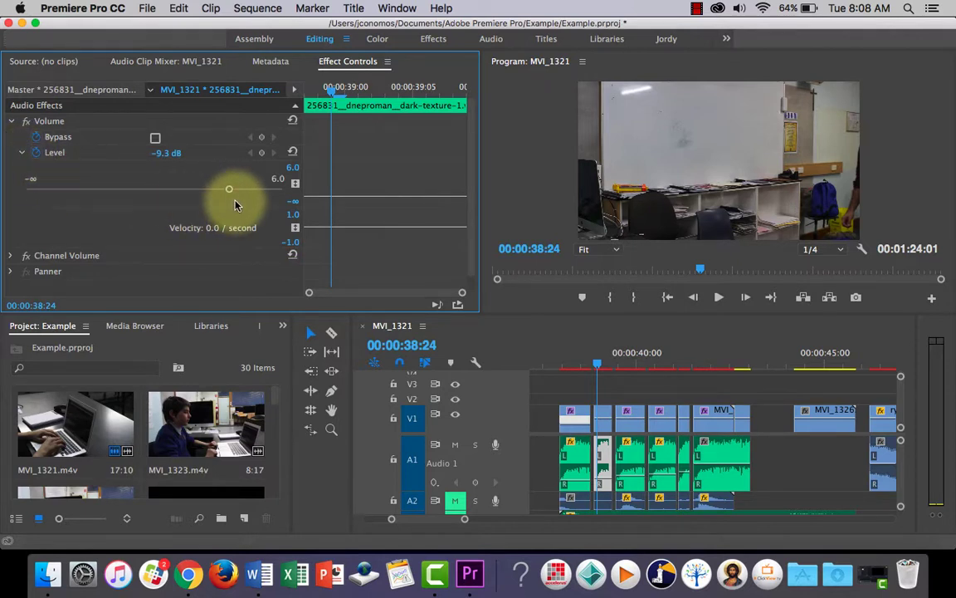
# Try raising the second A1 clip's Level to -0.5 dB at the playhead, and undo the change.
pyautogui.moveTo(170, 156); pyautogui.dragTo(177, 156)
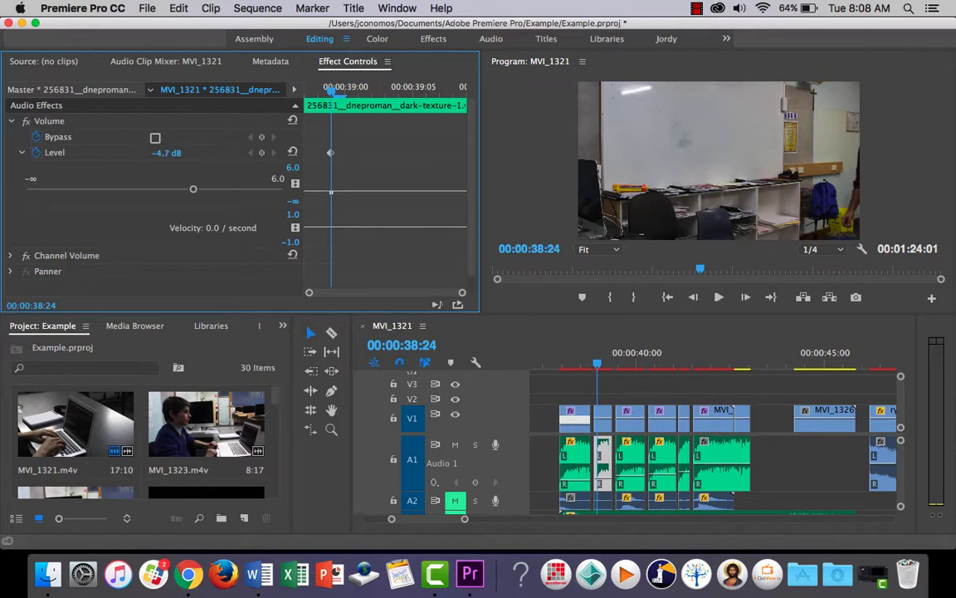
pyautogui.moveTo(174, 154); pyautogui.dragTo(171, 154)
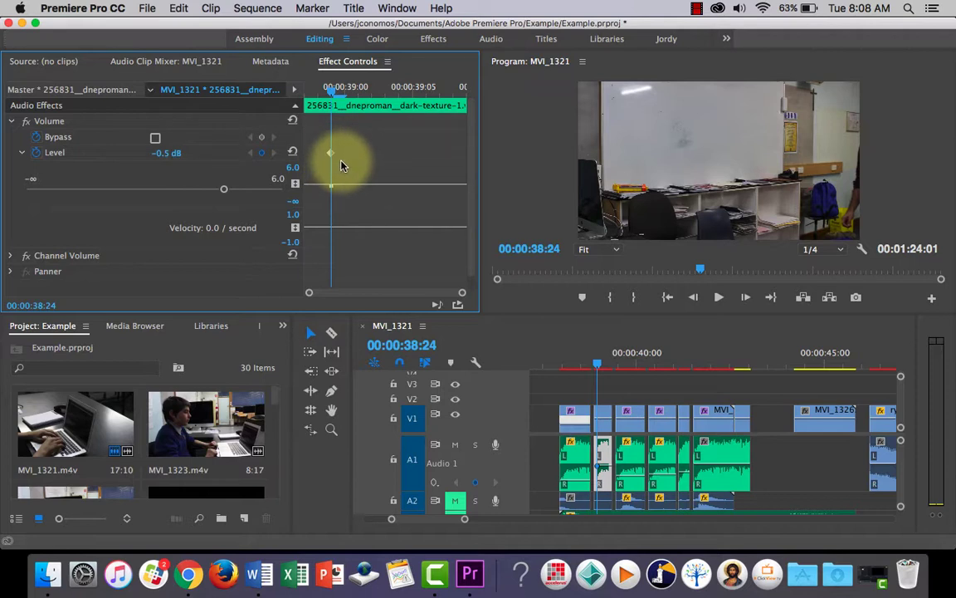
pyautogui.press('super+z')
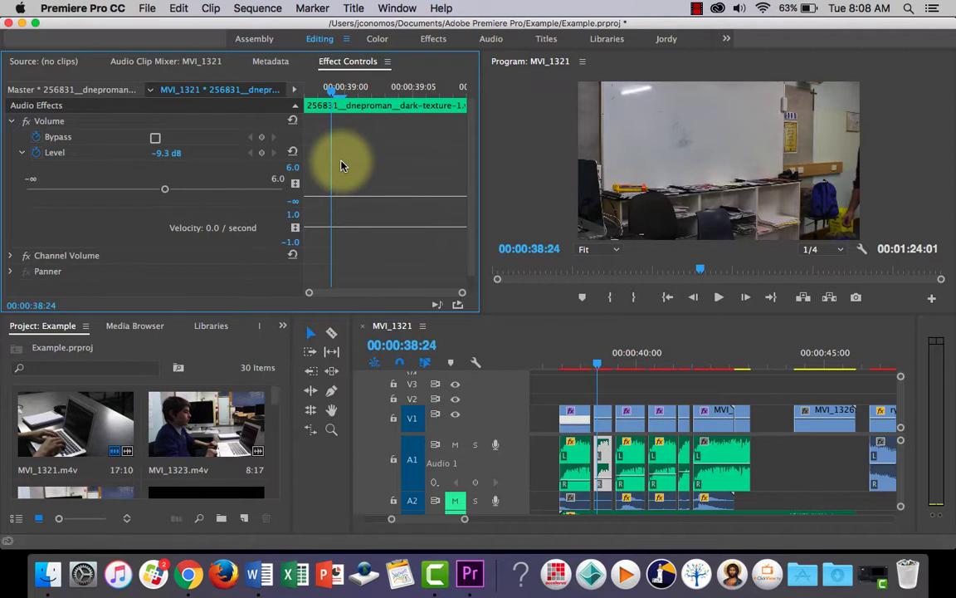
# Collapse track A1, mute A1, unmute A3 while keeping A2 muted, and return the playhead to 00:00:37:23.
pyautogui.doubleClick(514, 452)
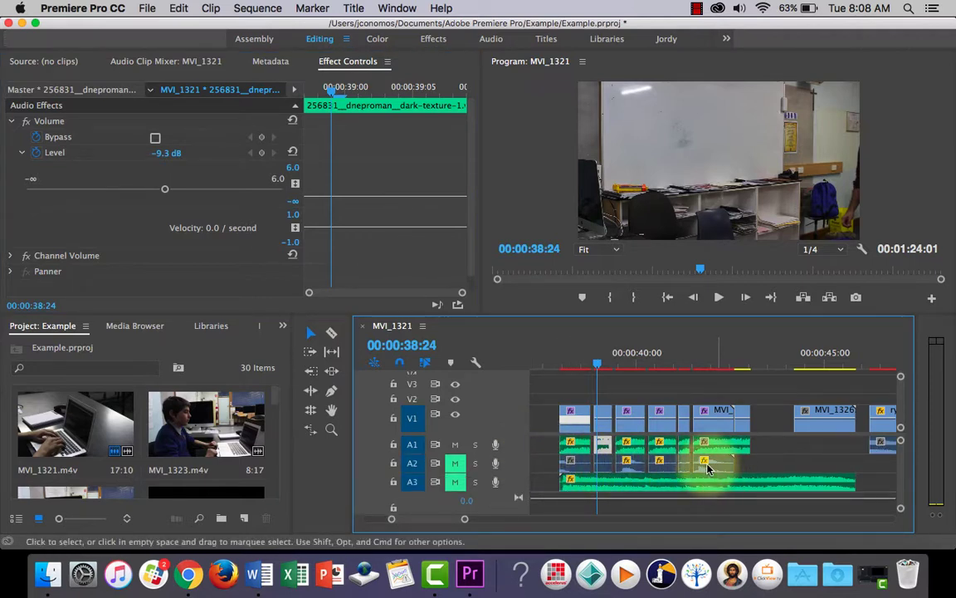
pyautogui.click(572, 460)
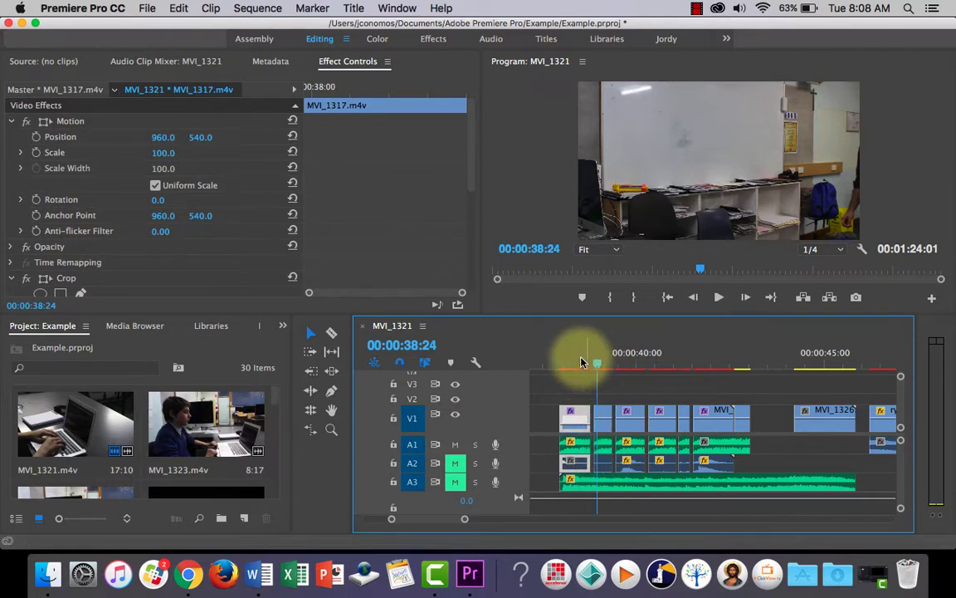
pyautogui.click(616, 488)
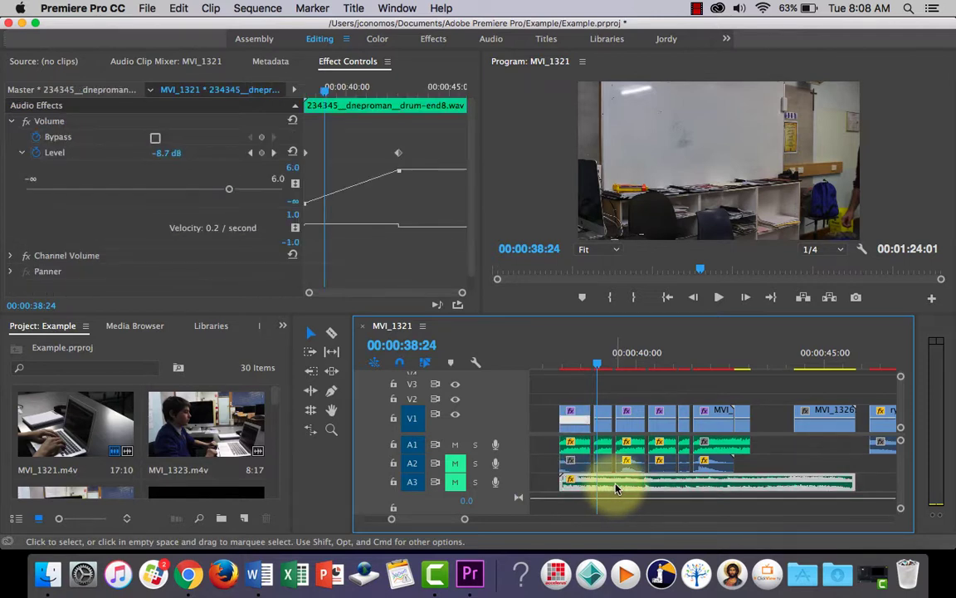
pyautogui.click(454, 467)
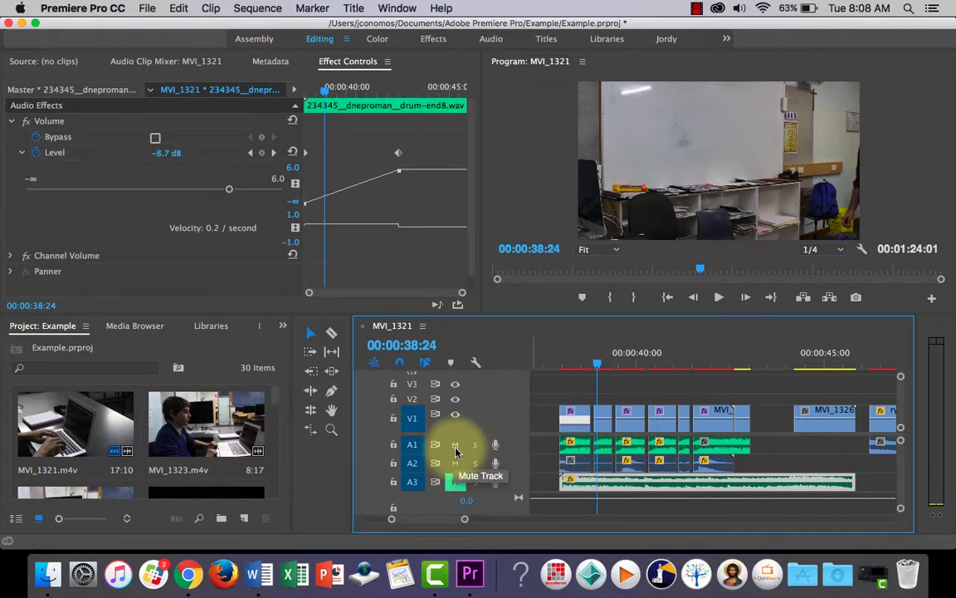
pyautogui.click(455, 448)
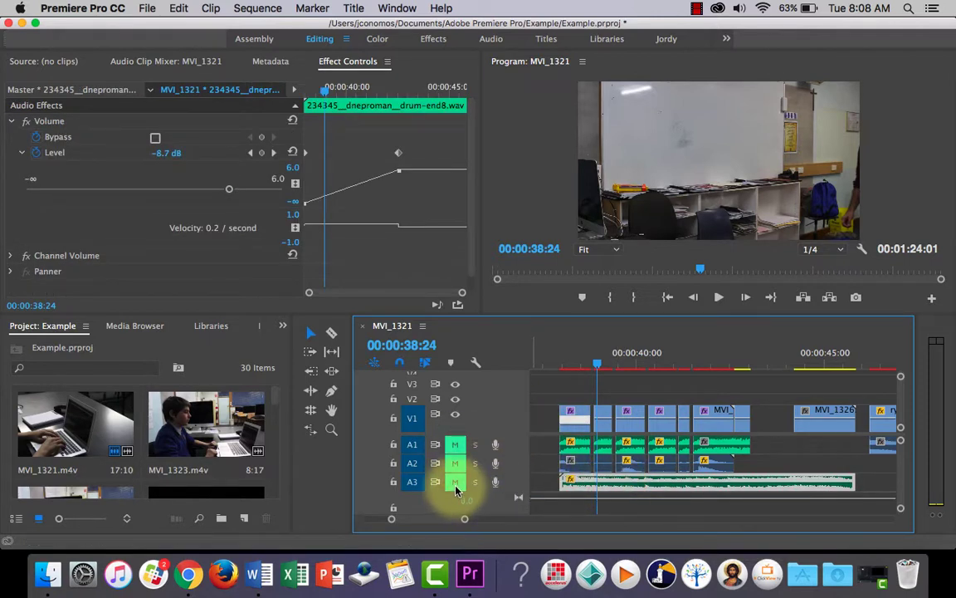
pyautogui.click(455, 484)
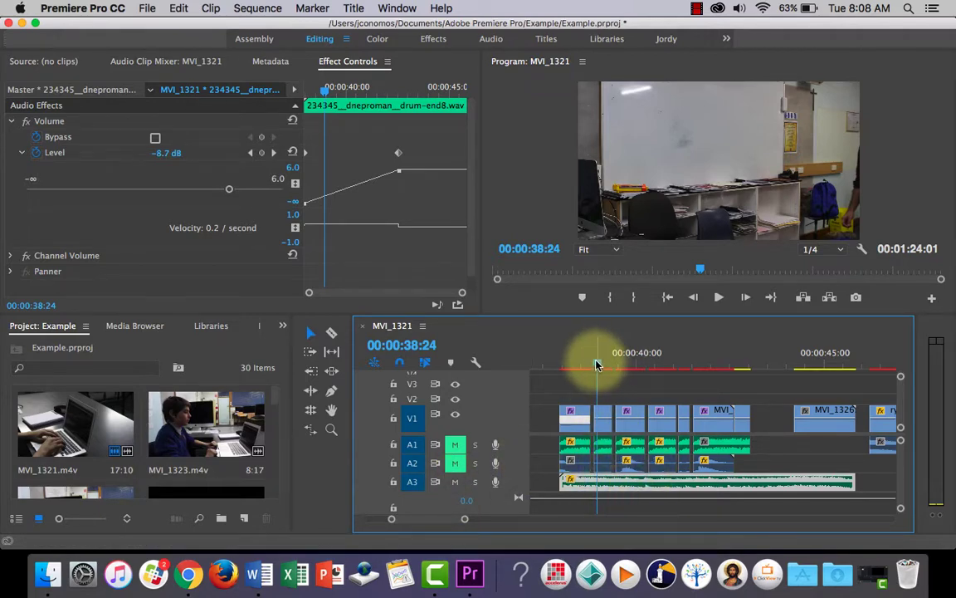
pyautogui.moveTo(595, 365); pyautogui.dragTo(558, 366)
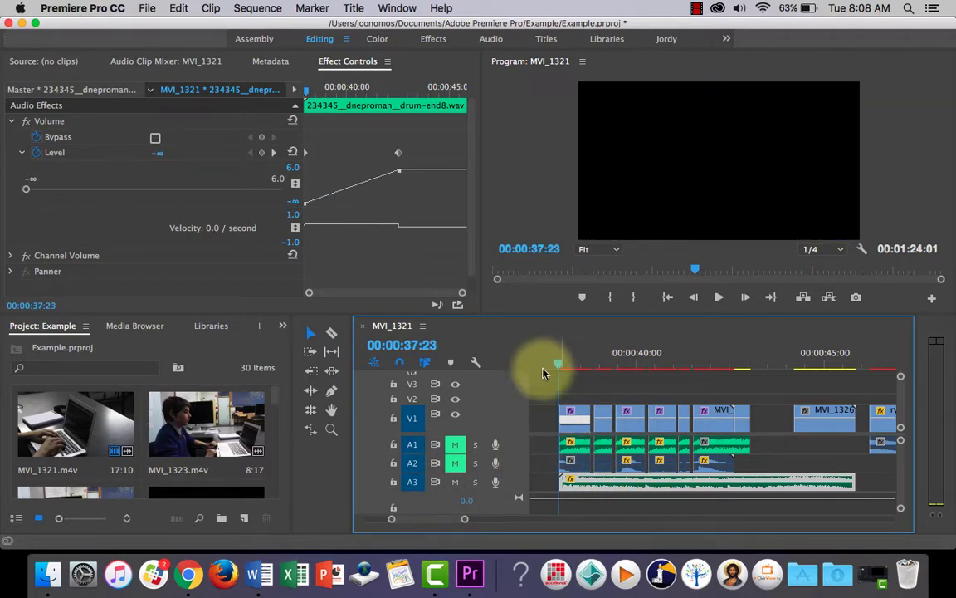
# Switch to Chrome to view the YouTube results for "royalty free drum music", and return to Premiere Pro.
pyautogui.click(189, 579)
pyautogui.click(87, 34)
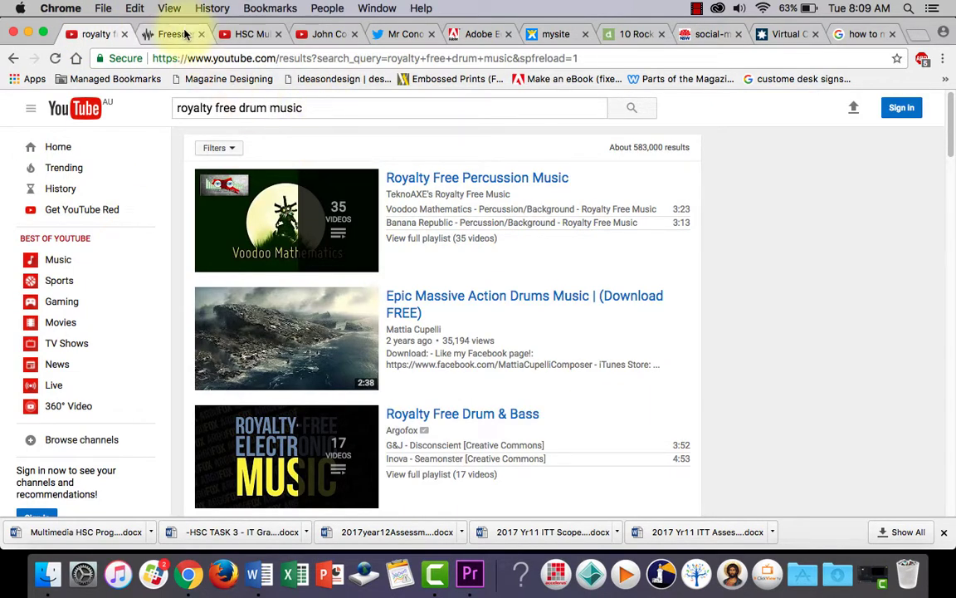
pyautogui.click(470, 571)
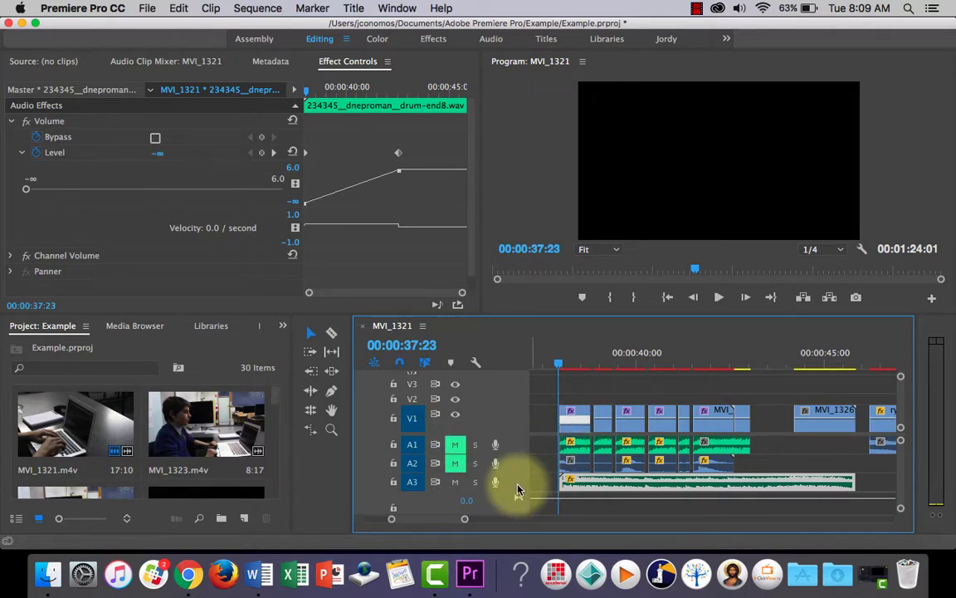
# Expand audio track A3 to examine the drum clip's waveform, and collapse the track again.
pyautogui.moveTo(521, 492); pyautogui.dragTo(520, 514)
pyautogui.scroll(-3, 906, 451)
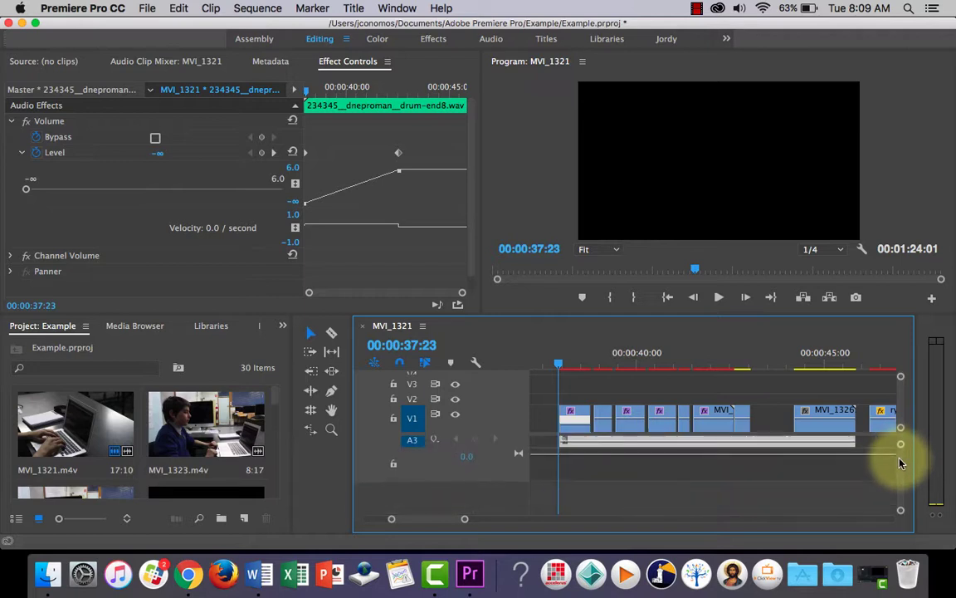
pyautogui.scroll(2, 898, 440)
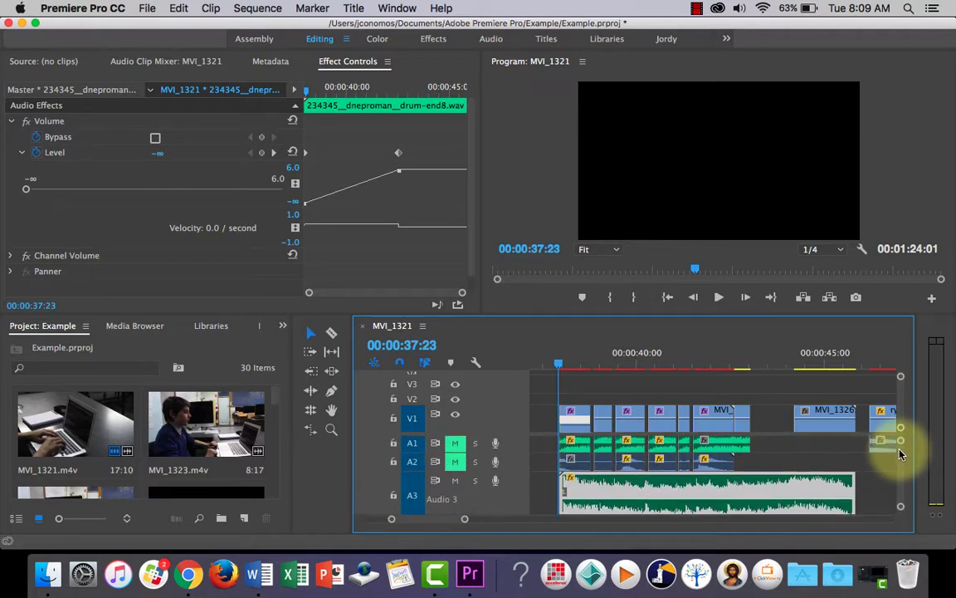
pyautogui.scroll(-3, 898, 453)
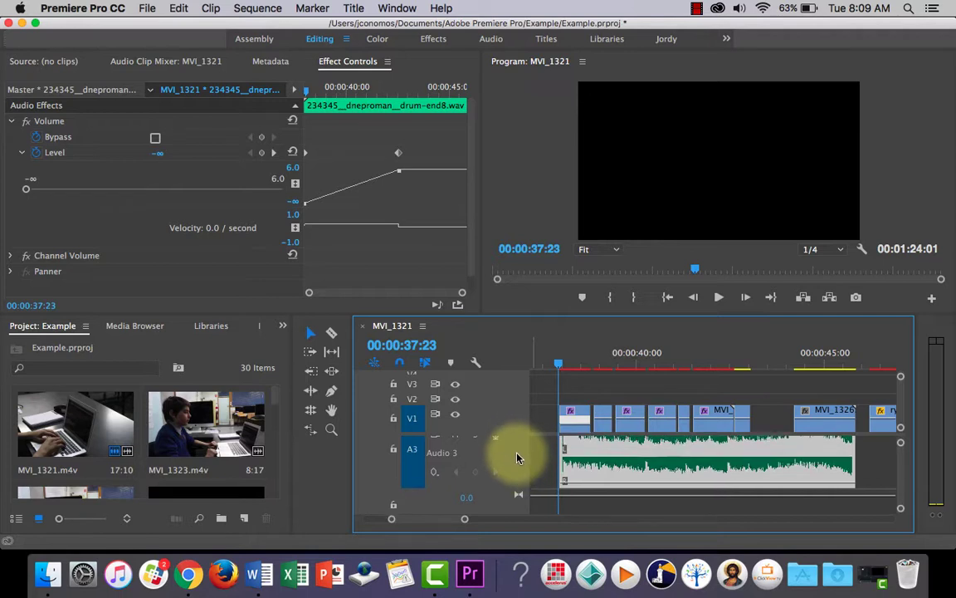
pyautogui.scroll(3, 896, 452)
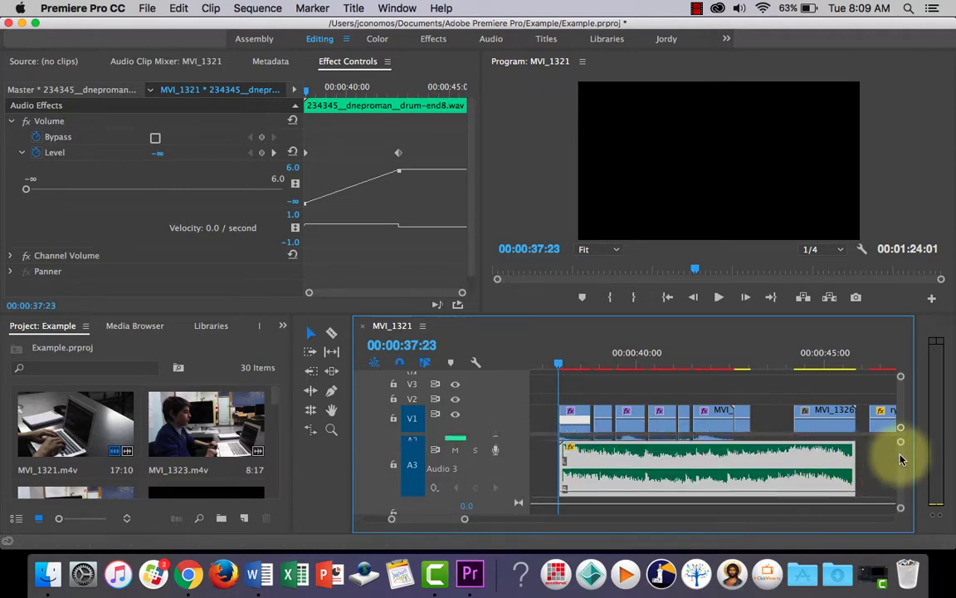
pyautogui.doubleClick(515, 490)
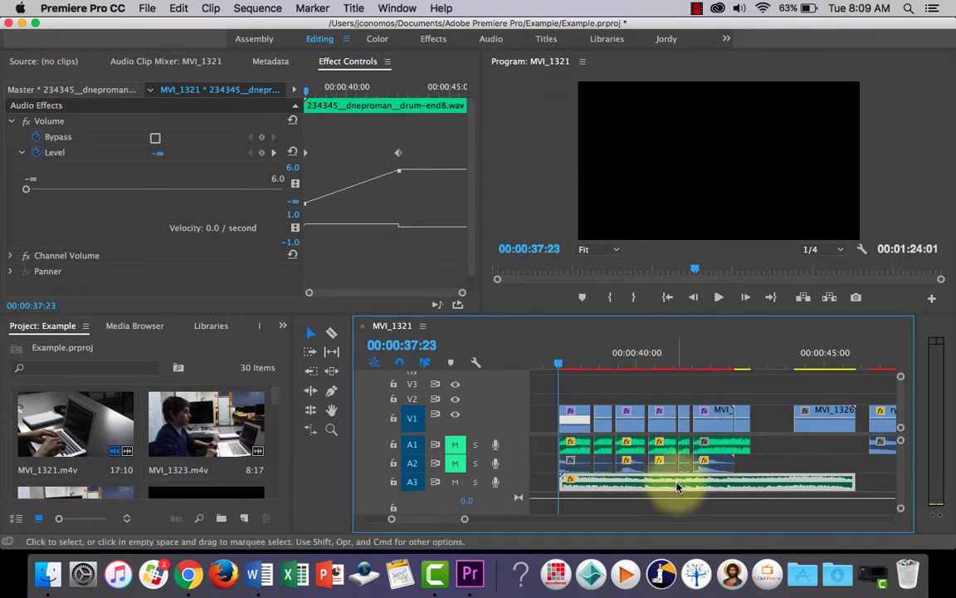
# Place the playhead at 00:00:37:24 and turn off Level animation on the A3 drum clip, deleting its existing volume keyframes.
pyautogui.moveTo(561, 363); pyautogui.dragTo(563, 366)
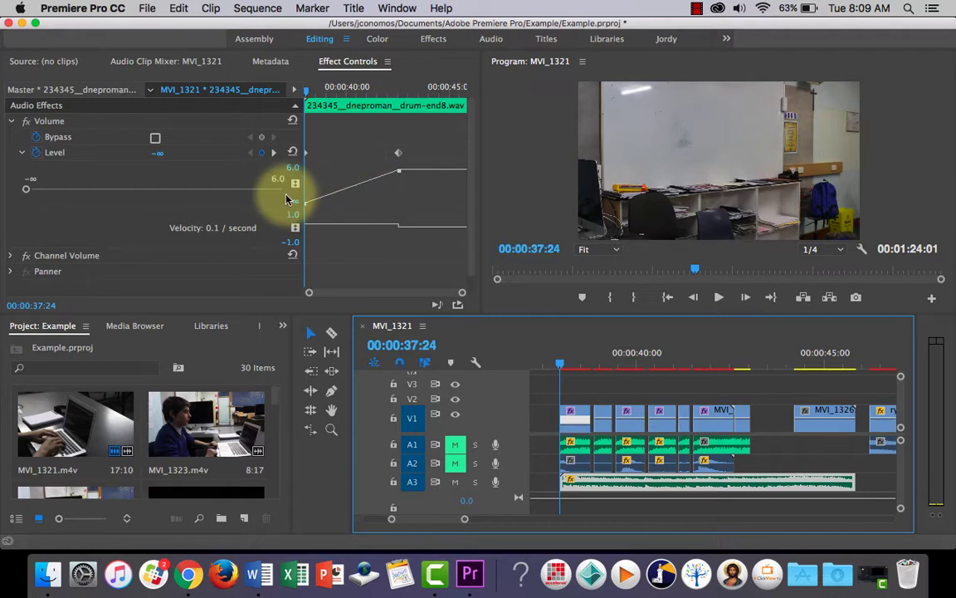
pyautogui.click(11, 122)
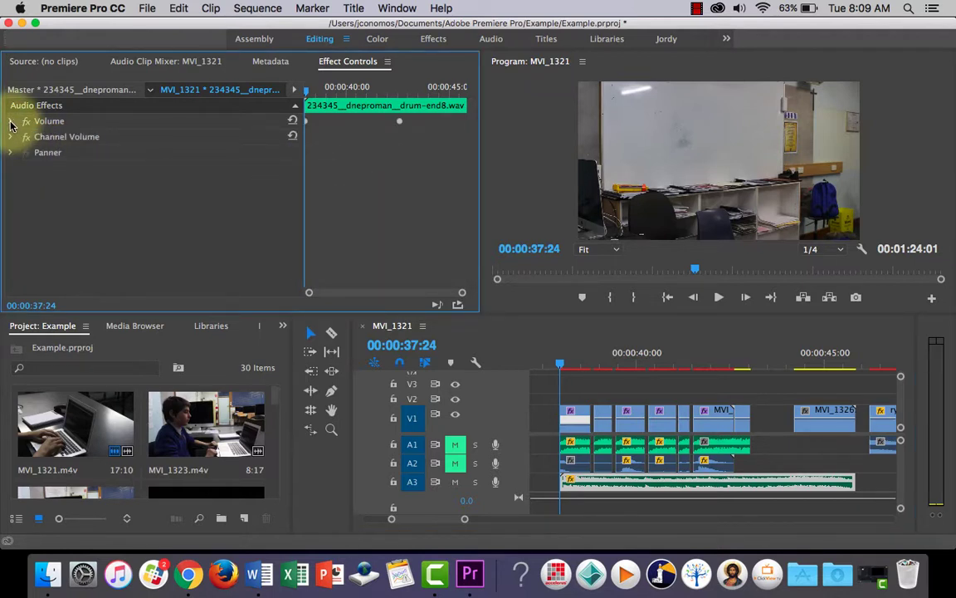
pyautogui.click(12, 122)
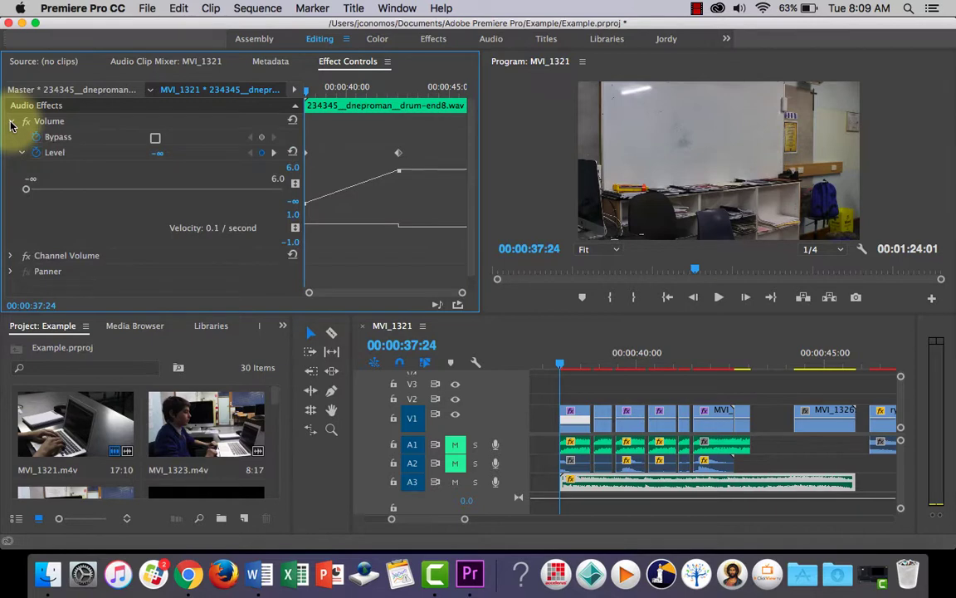
pyautogui.click(36, 156)
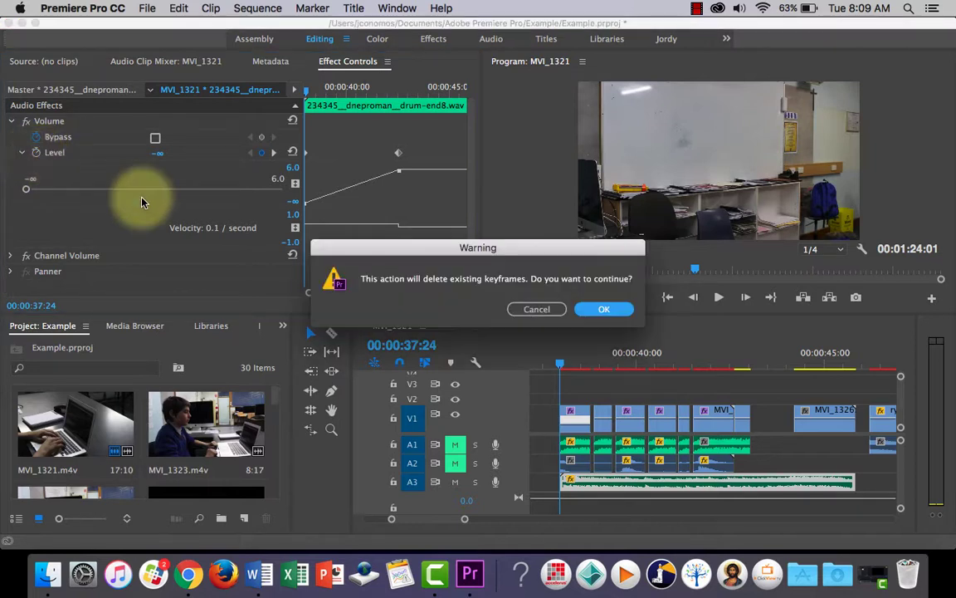
pyautogui.click(615, 308)
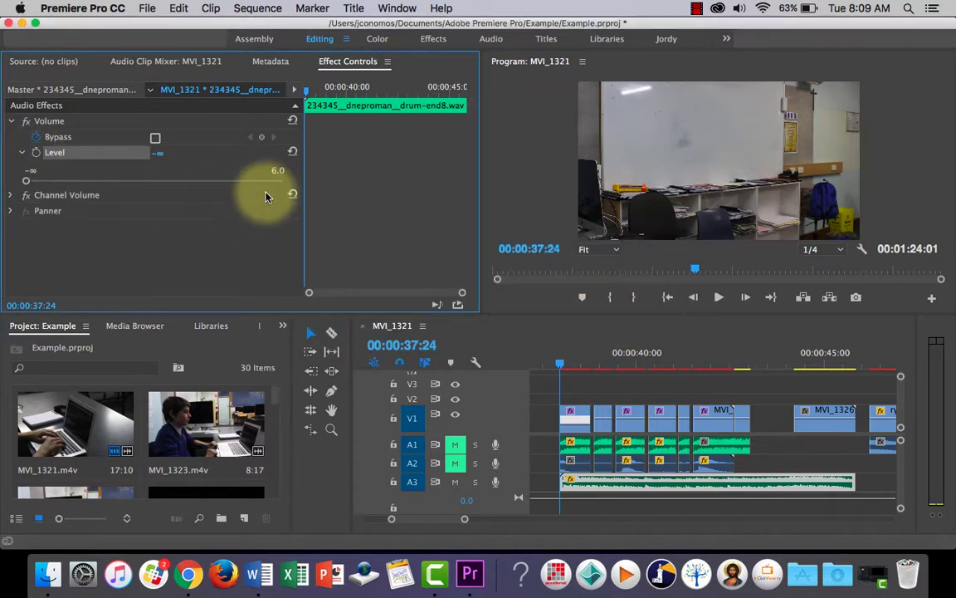
# Undo the deletion of the drum clip's Level keyframes, and turn Level animation off again to clear them.
pyautogui.press('super+z')
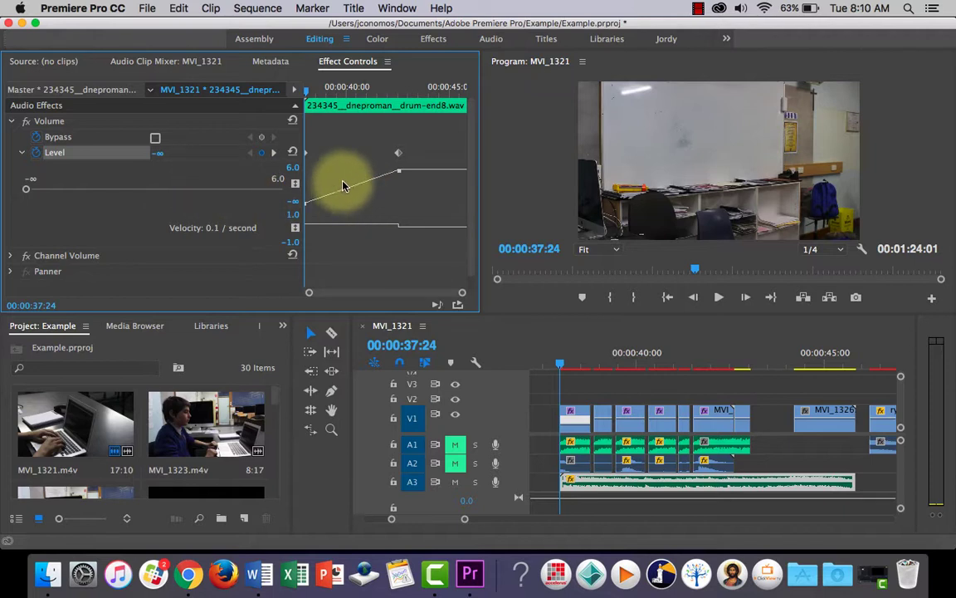
pyautogui.moveTo(332, 195); pyautogui.dragTo(332, 192)
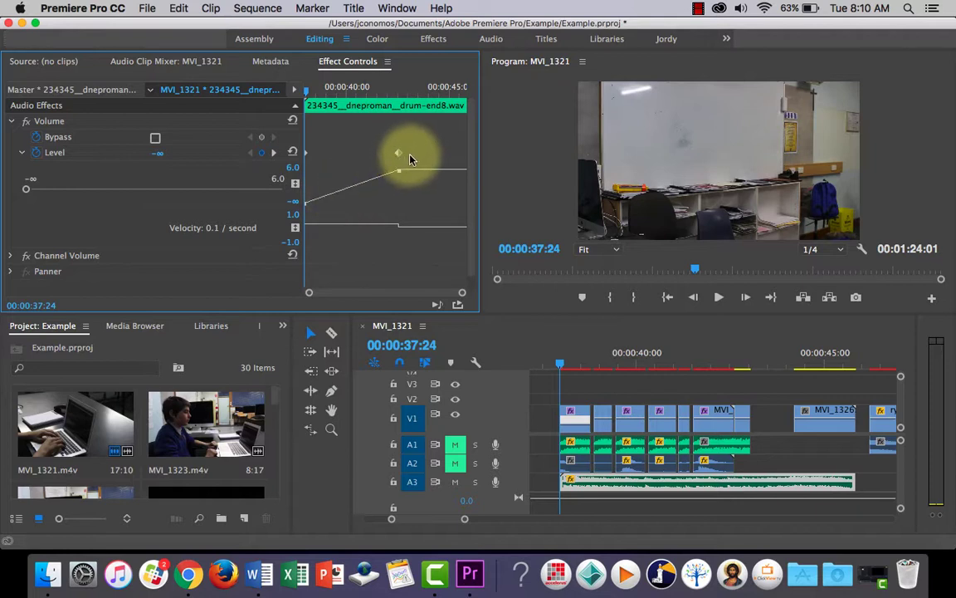
pyautogui.moveTo(406, 163); pyautogui.dragTo(305, 149)
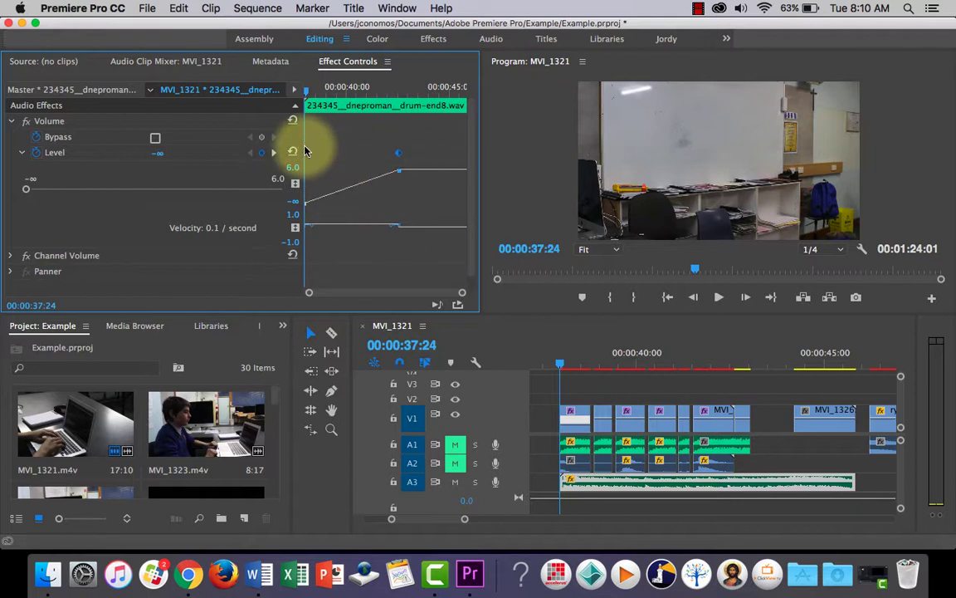
pyautogui.click(36, 152)
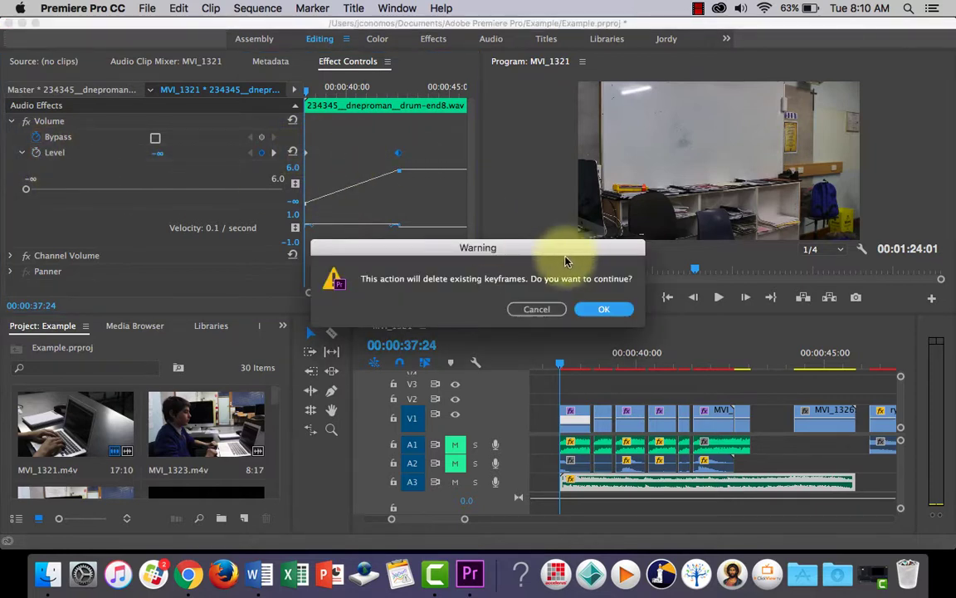
pyautogui.click(606, 308)
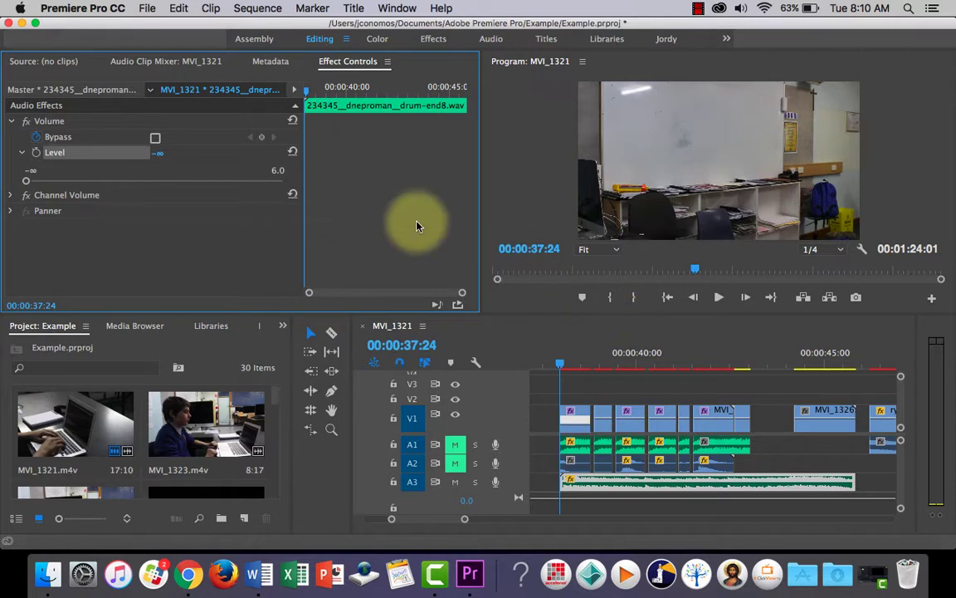
# Turn on Level animation for the drum clip at 00:00:37:24 and set the starting keyframe to -12.7 dB.
pyautogui.click(36, 152)
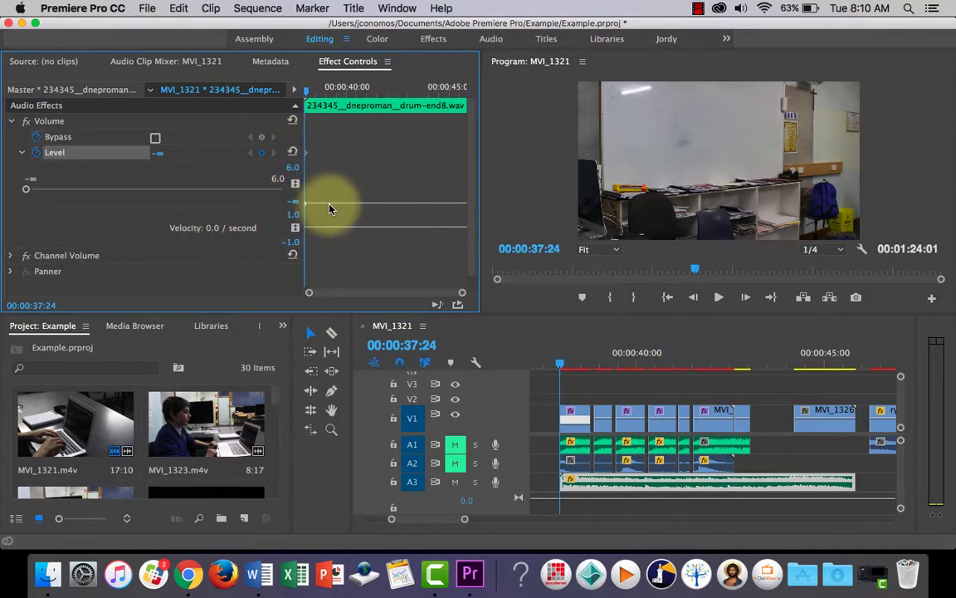
pyautogui.moveTo(345, 207); pyautogui.dragTo(345, 205)
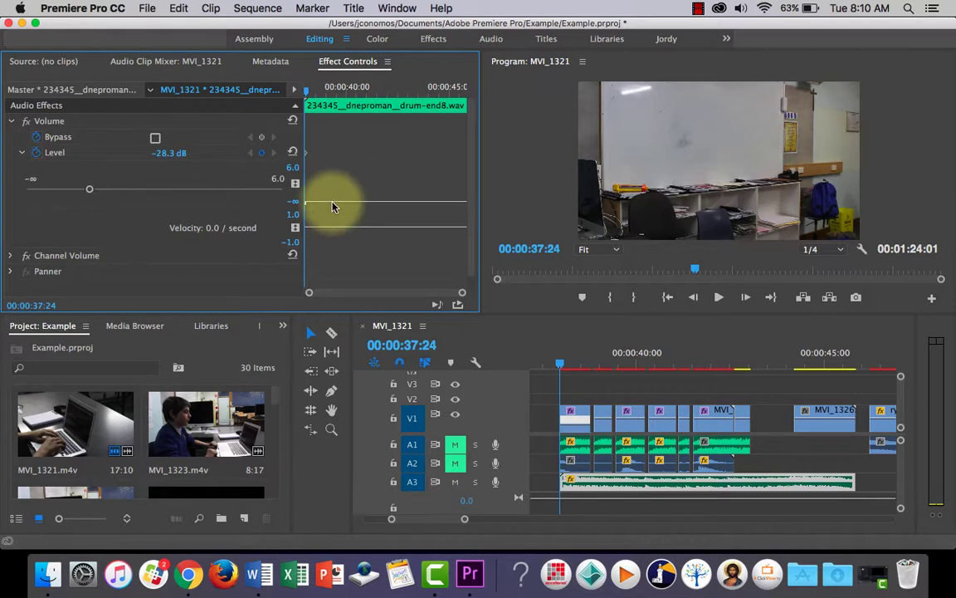
pyautogui.moveTo(332, 206); pyautogui.dragTo(332, 191)
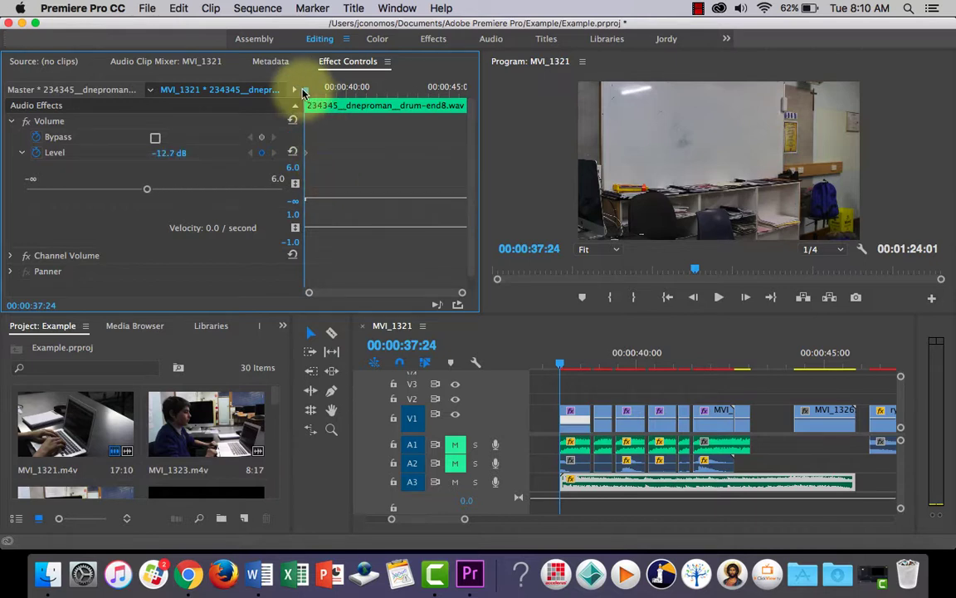
# Add a second Level keyframe to the drum clip at 00:00:41:14 and raise it to 6.0 dB.
pyautogui.moveTo(305, 93); pyautogui.dragTo(378, 93)
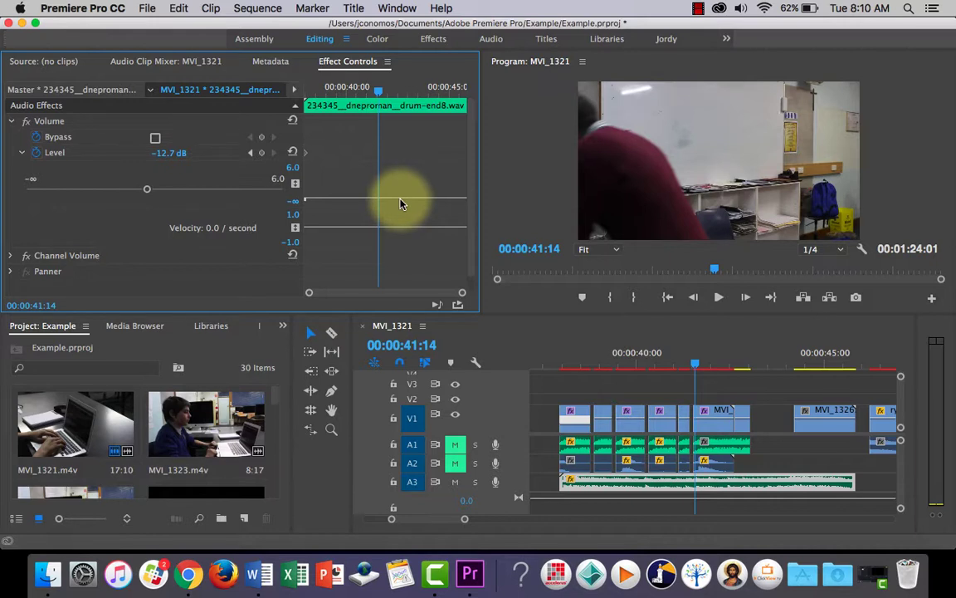
pyautogui.moveTo(400, 203); pyautogui.dragTo(399, 202)
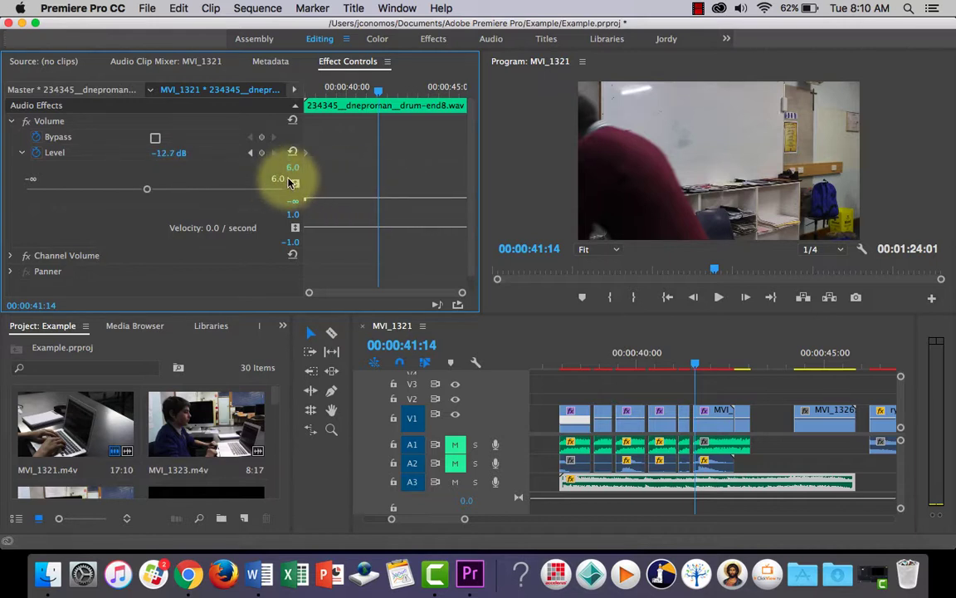
pyautogui.click(261, 153)
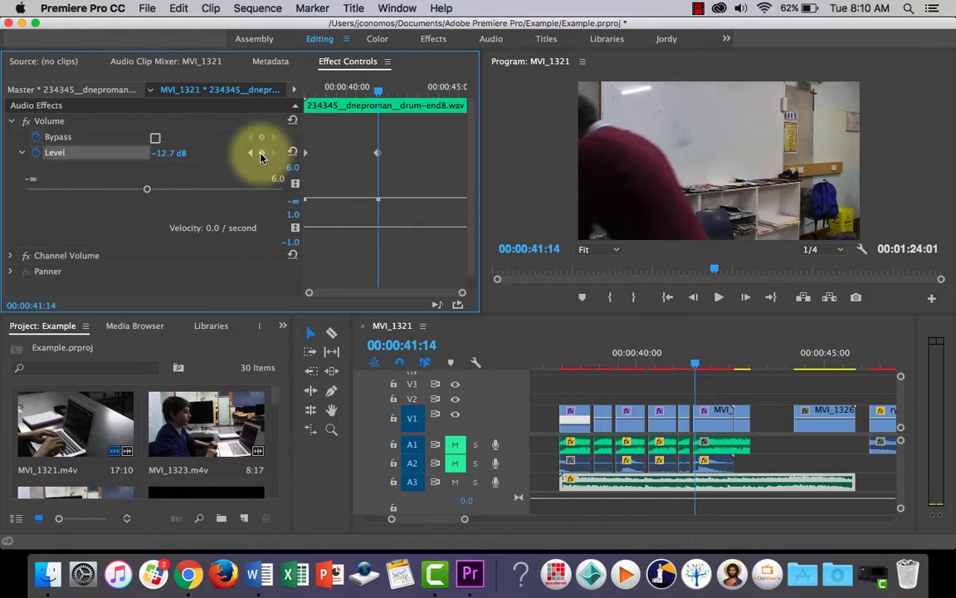
pyautogui.click(399, 203)
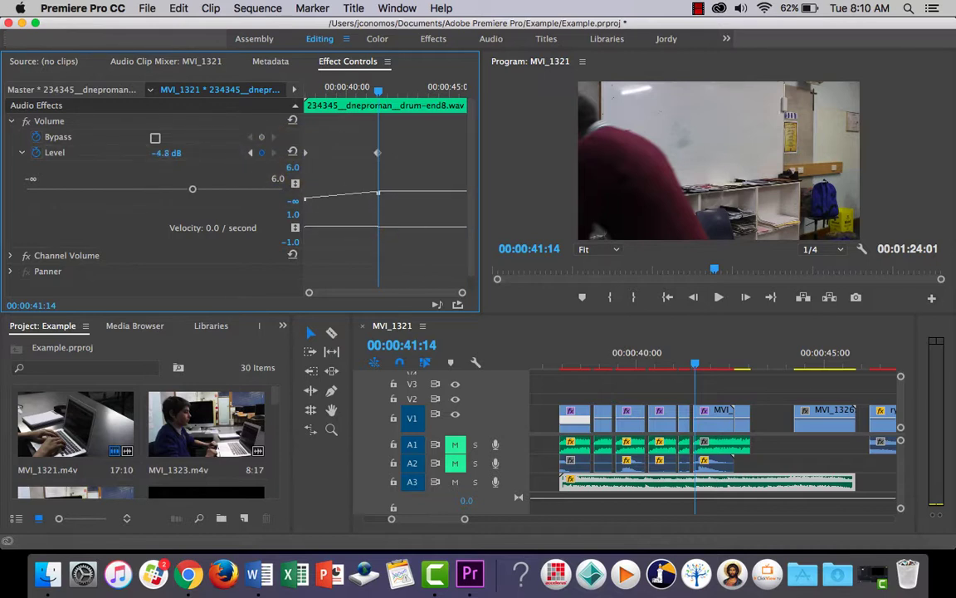
pyautogui.moveTo(399, 193); pyautogui.dragTo(399, 186)
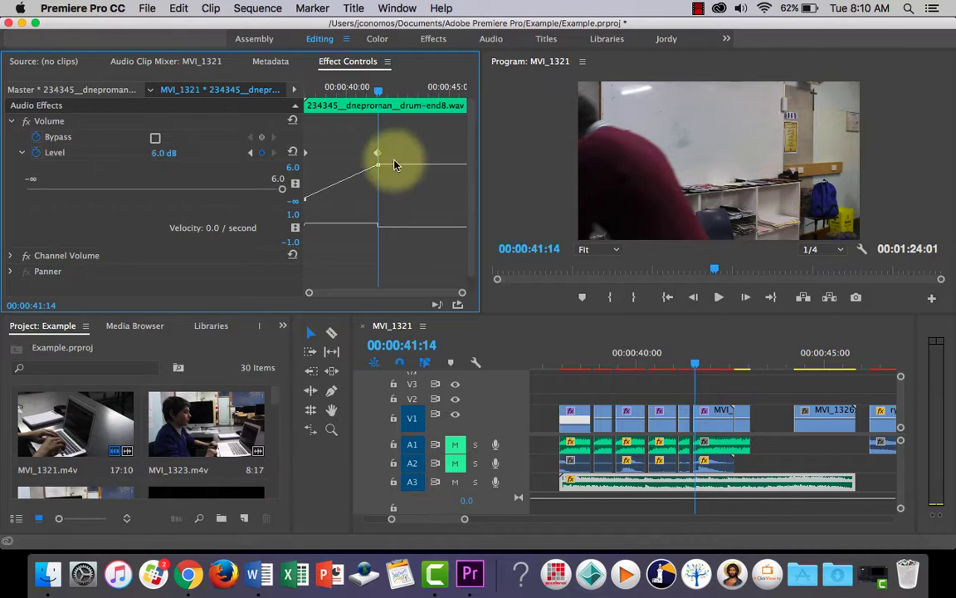
# Play the sequence from 00:00:37:24 to check the drum fade-in on its own, and stop playback.
pyautogui.moveTo(381, 89); pyautogui.dragTo(295, 97)
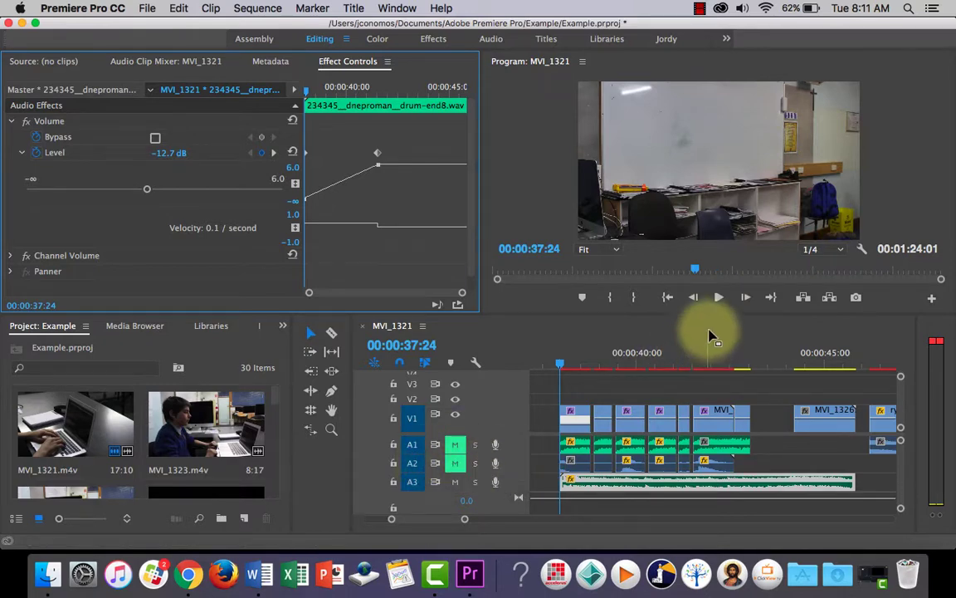
pyautogui.click(718, 297)
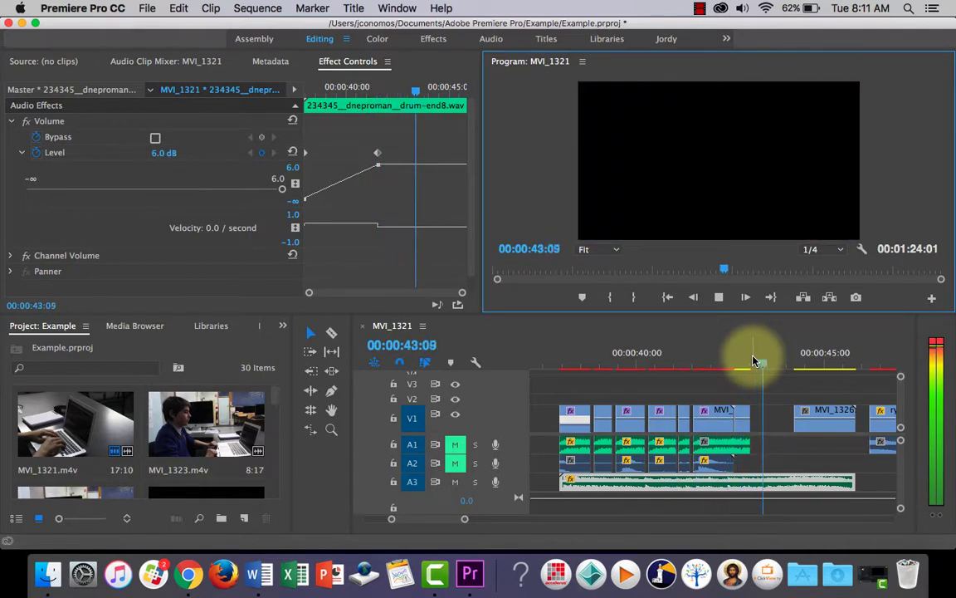
pyautogui.click(717, 297)
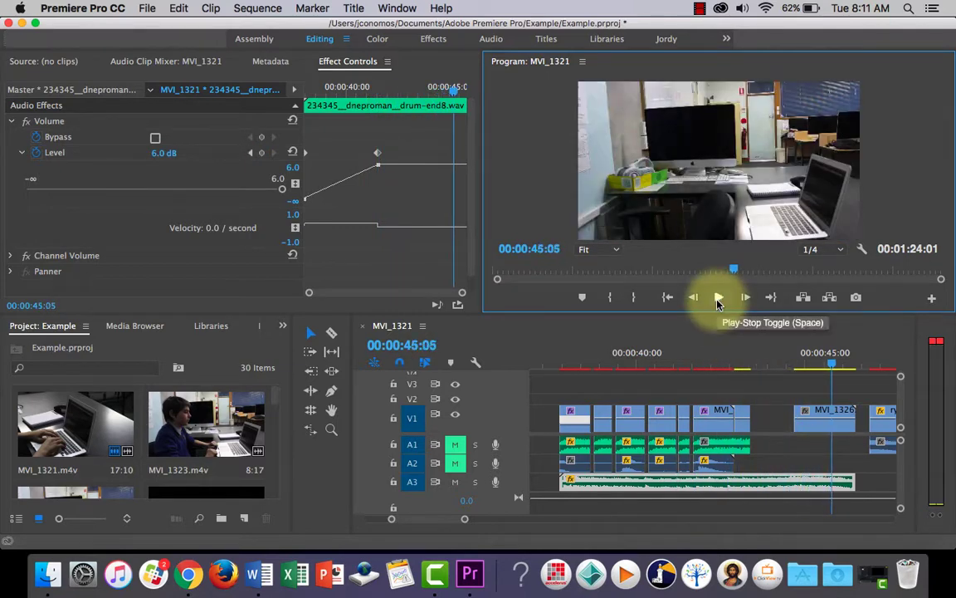
# Return the playhead to 00:00:37:21, unmute audio tracks A1 and A2, and play the section with all audio.
pyautogui.moveTo(844, 363); pyautogui.dragTo(555, 363)
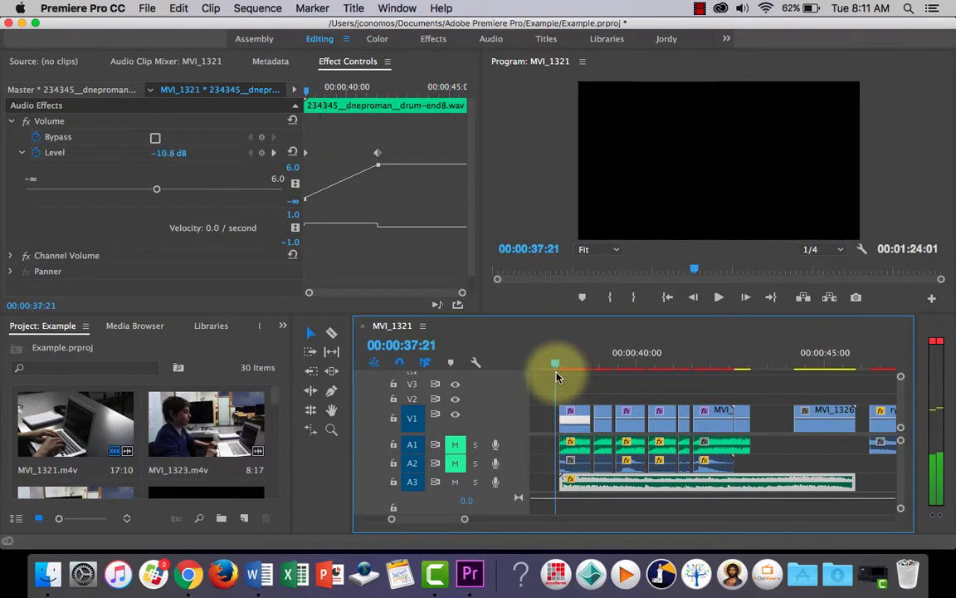
pyautogui.click(455, 447)
pyautogui.click(456, 465)
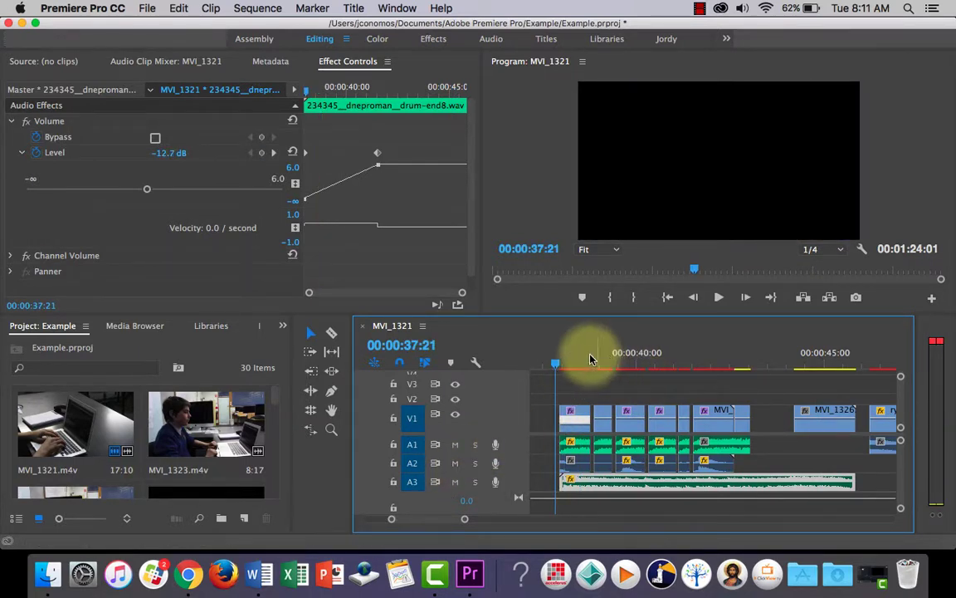
pyautogui.click(719, 297)
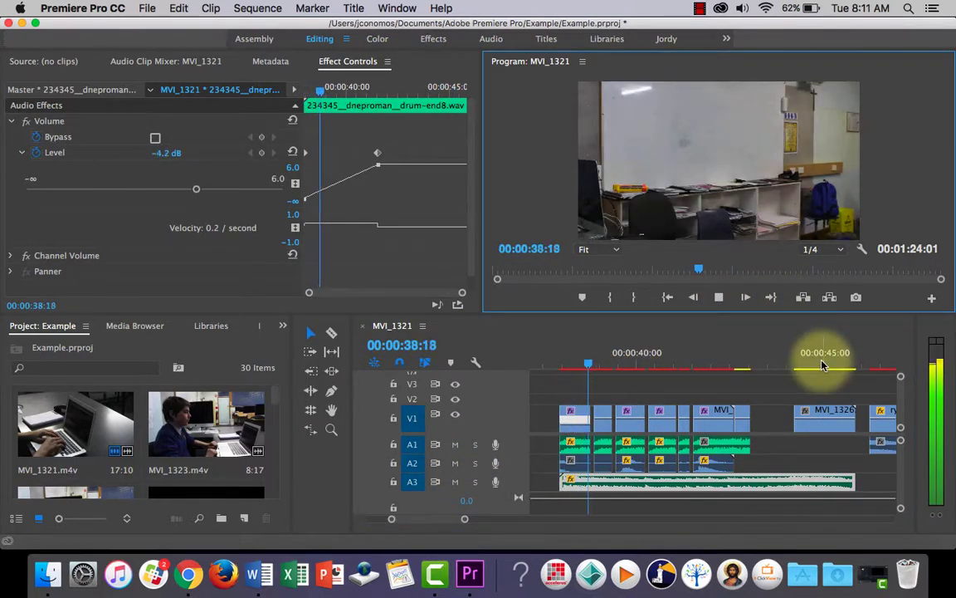
pyautogui.click(719, 297)
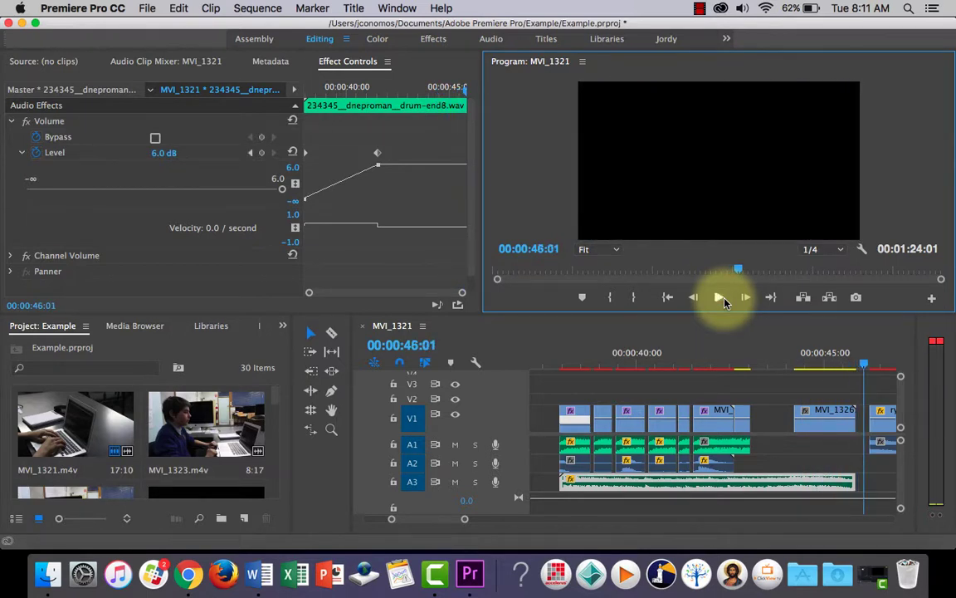